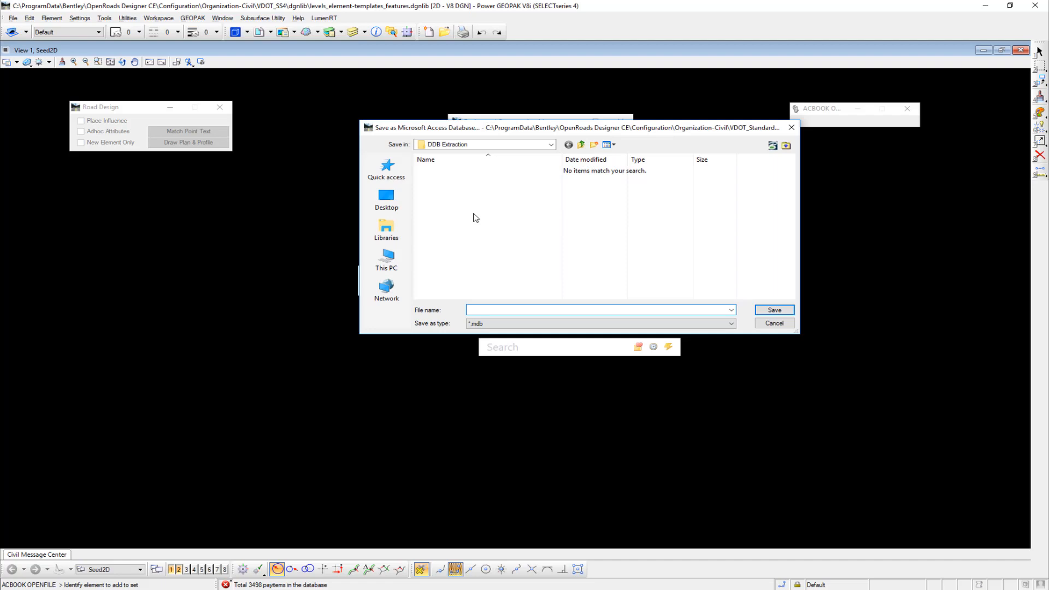
Export the whole DDB as the Access database TestDBBExtraction.mdb in the DDB Extraction folder.
double_click(474, 214)
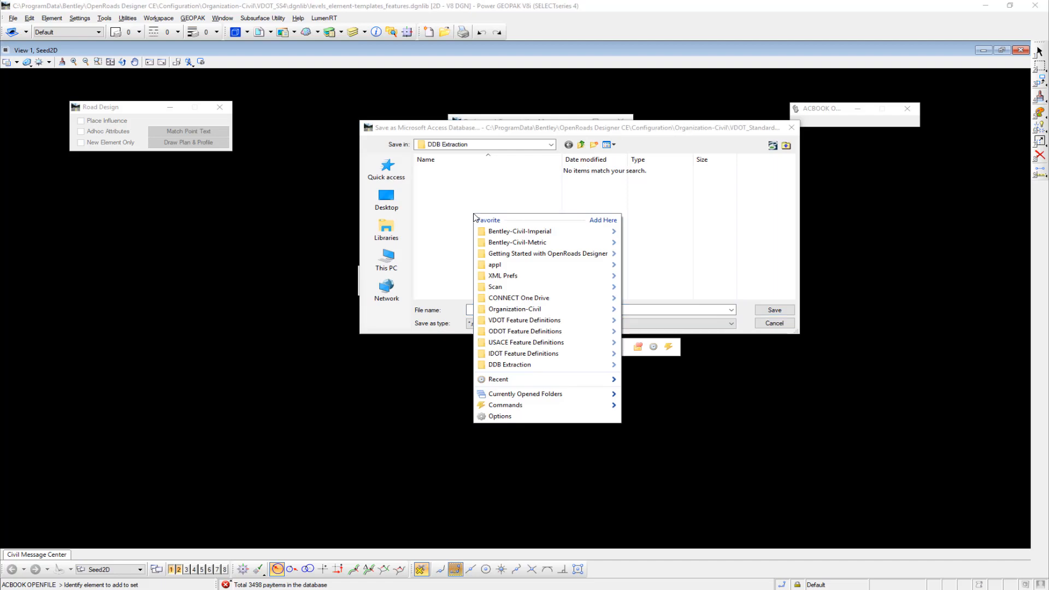
click(499, 363)
click(484, 308)
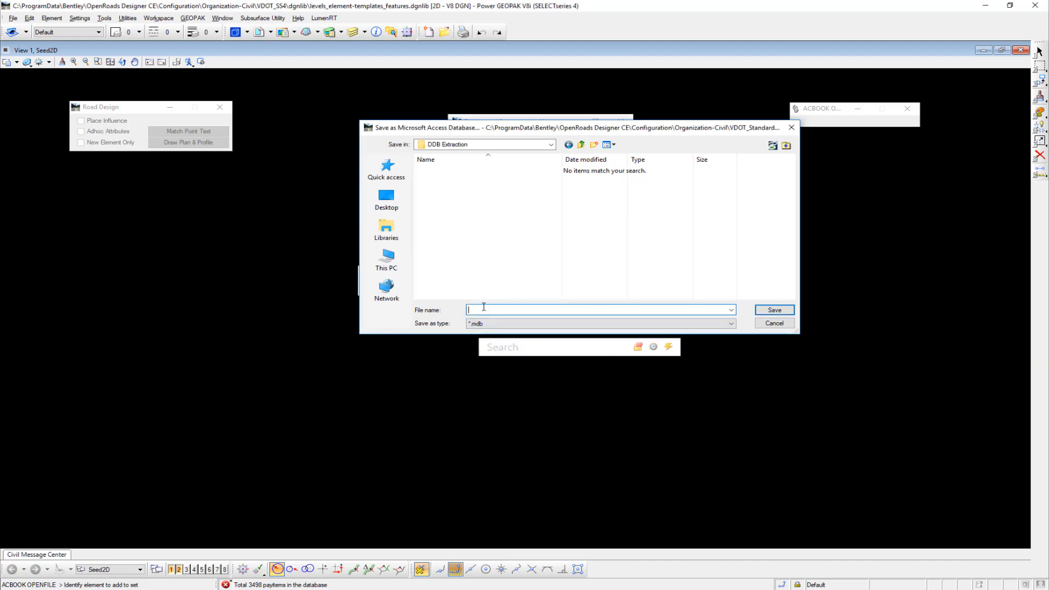
text(TestDBBExtraction)
key(Return)
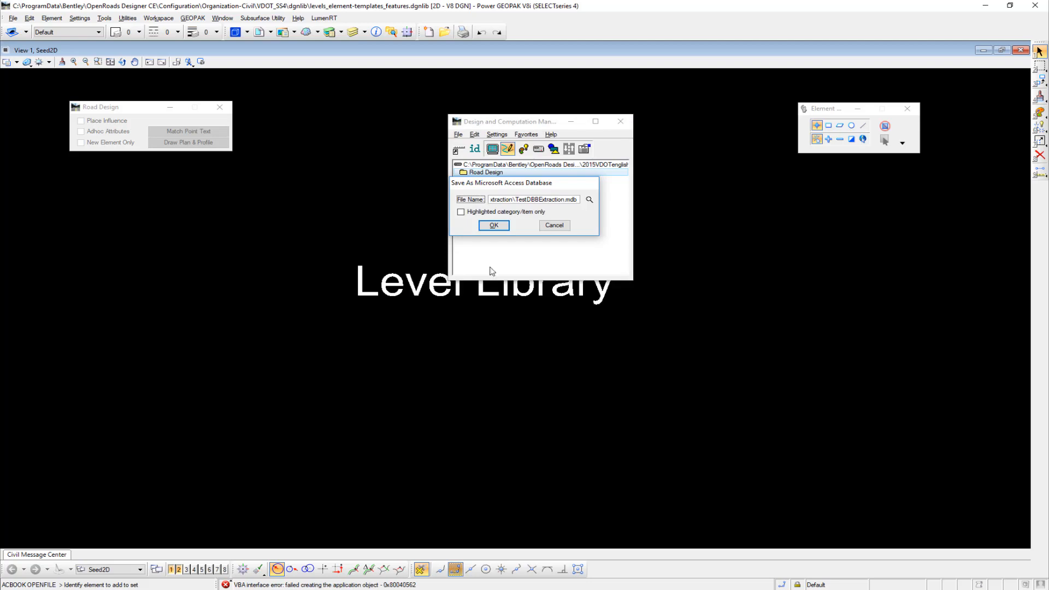
click(495, 225)
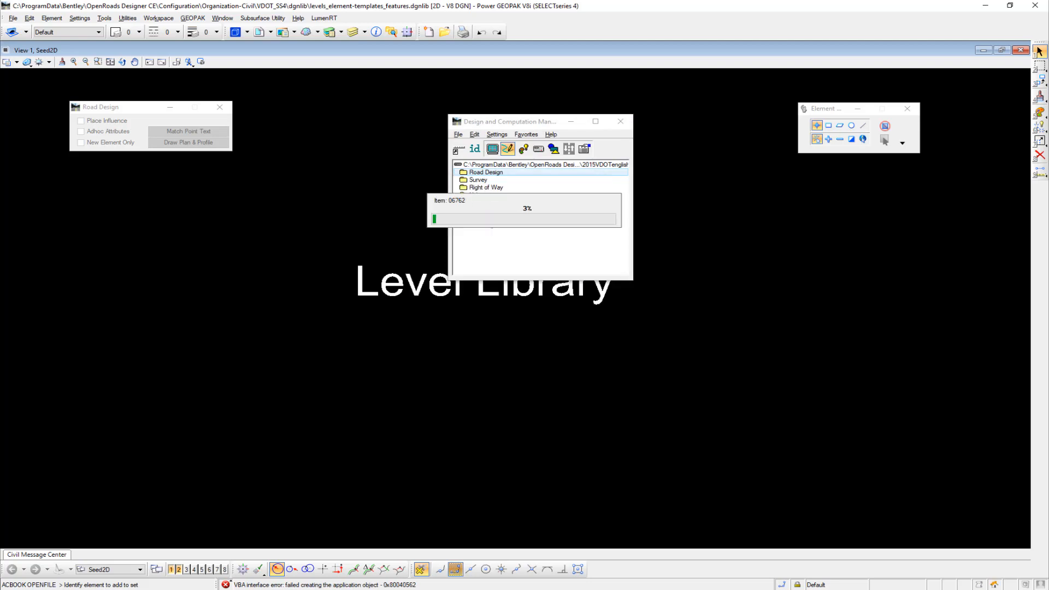
Close the Design and Computation Manager and exit Power GEOPAK to return to the DDB Extraction folder in the file manager.
click(620, 121)
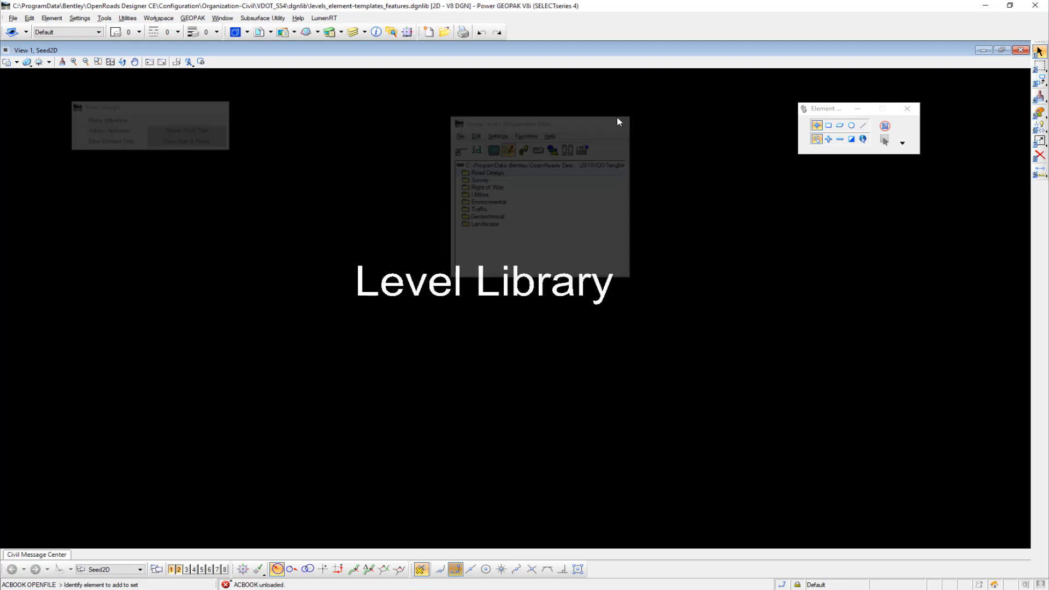
click(1037, 6)
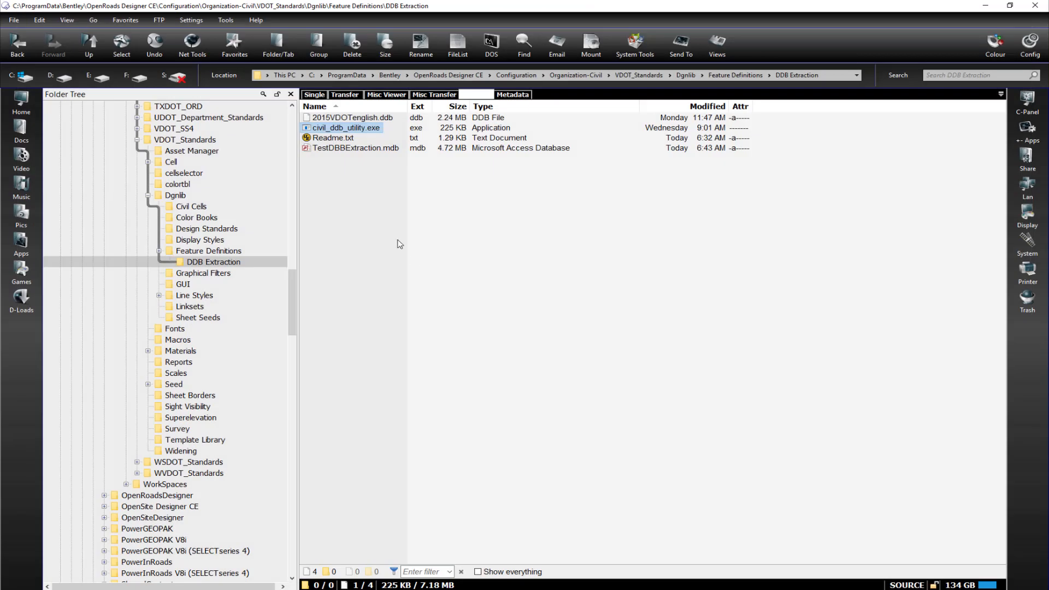
click(375, 186)
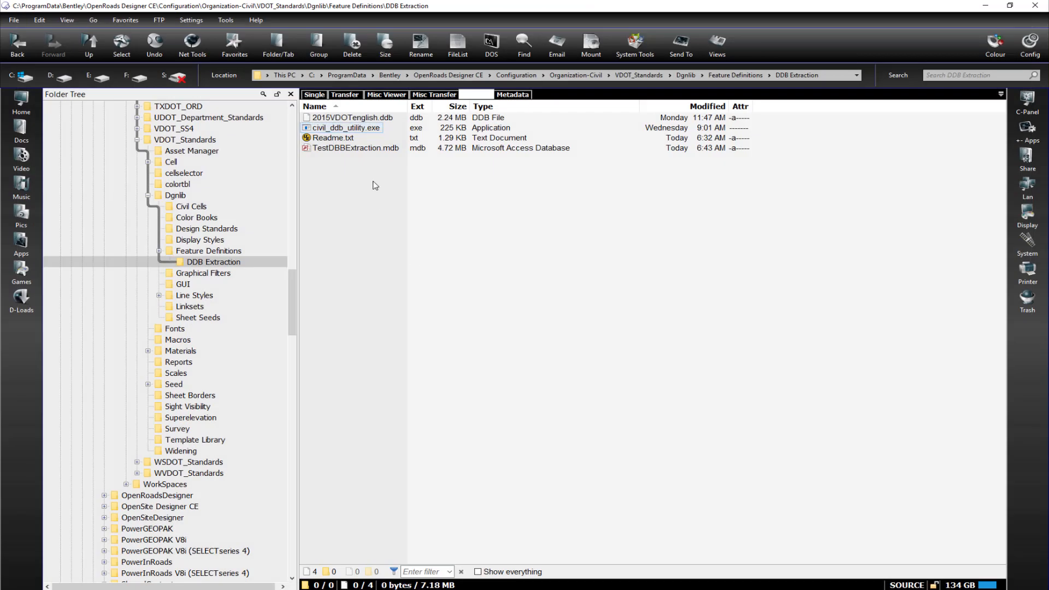
Launch civil_ddb_utility.exe from the DDB Extraction folder and set the name option to Item Name + Description.
click(352, 149)
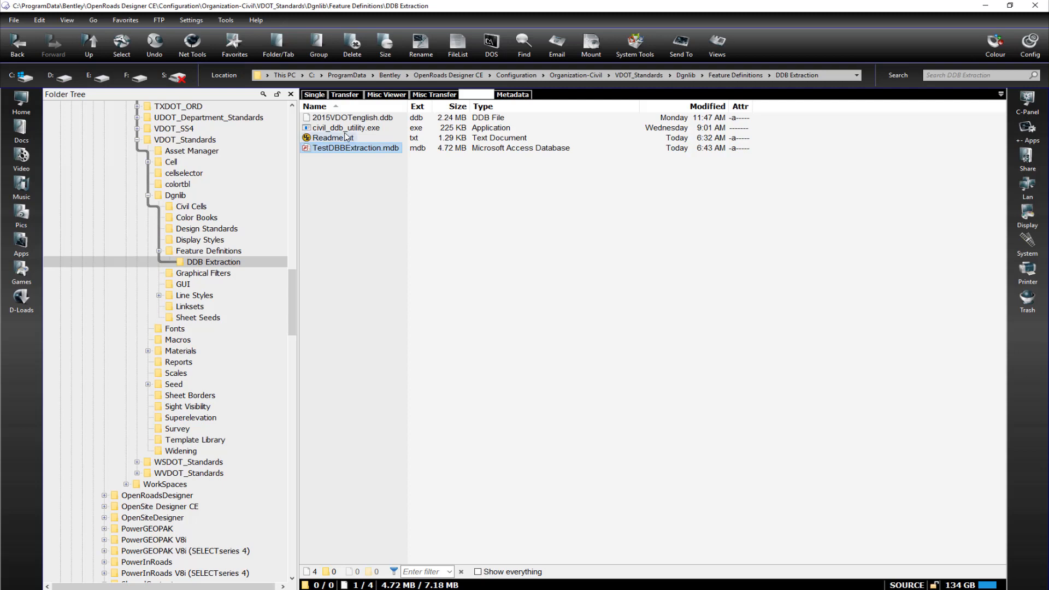
mouse_move(344, 130)
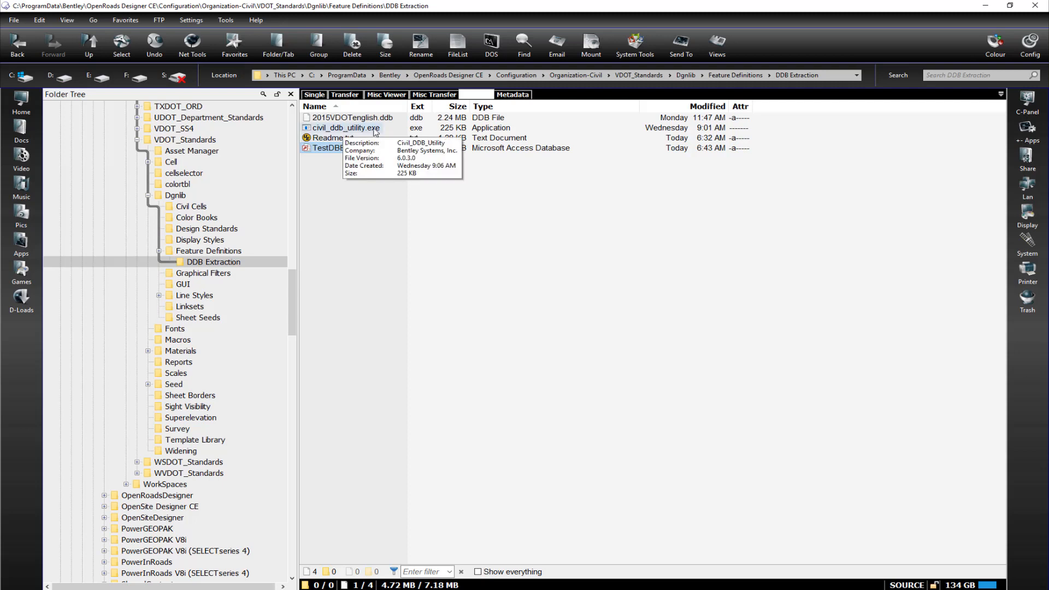
double_click(373, 128)
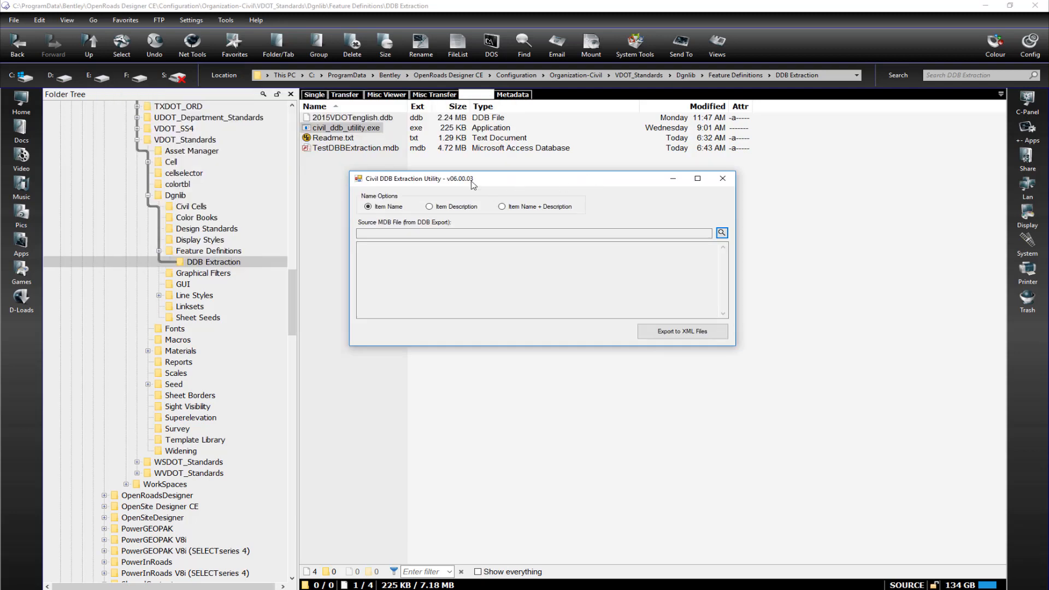
click(502, 207)
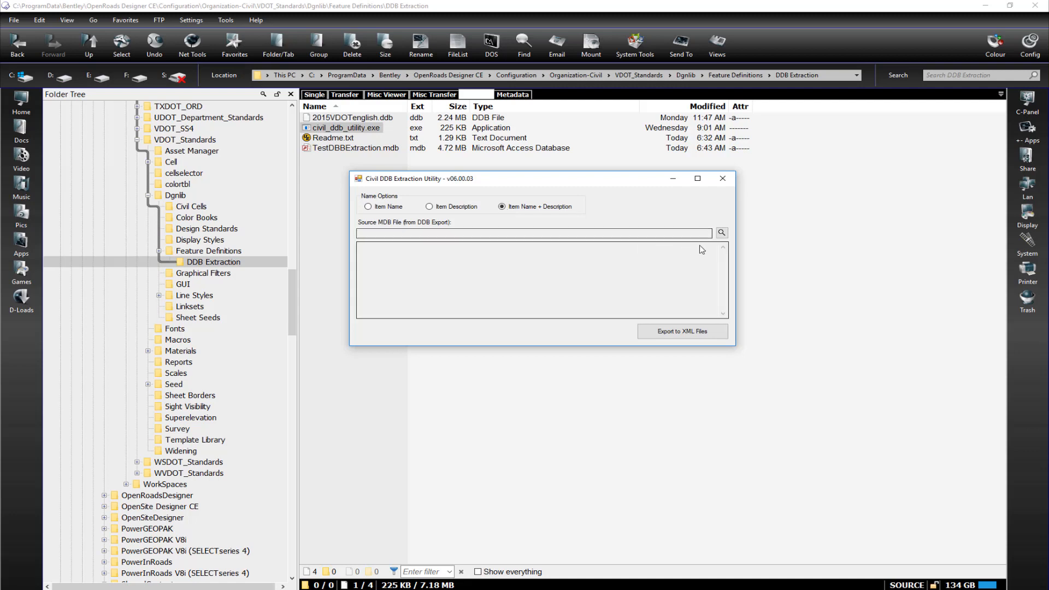
Load TestDBBExtraction.mdb from the DDB Extraction folder as the source, export it to XML files and close the utility.
click(722, 233)
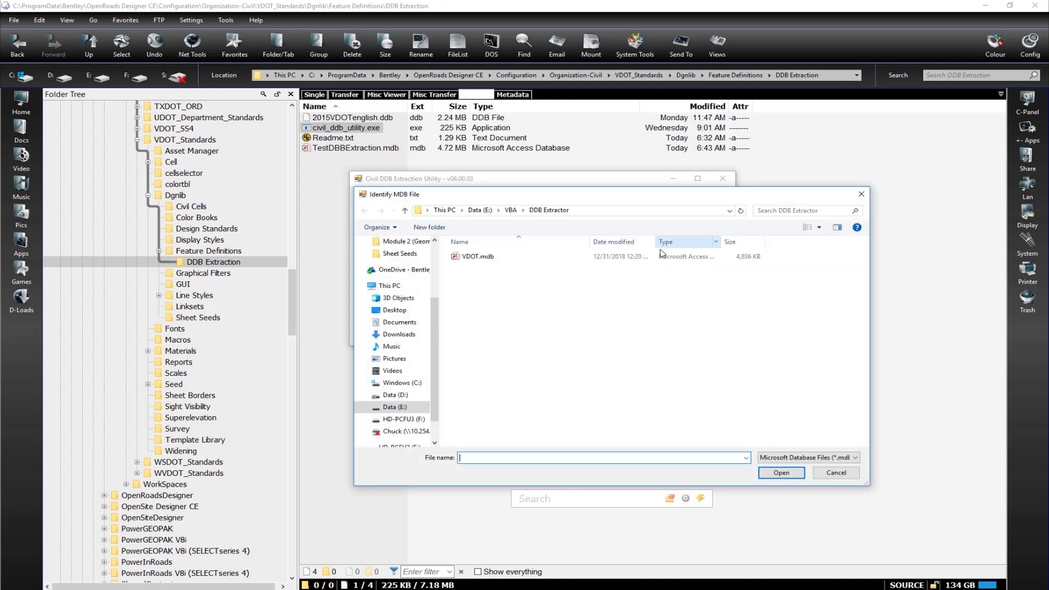
double_click(509, 293)
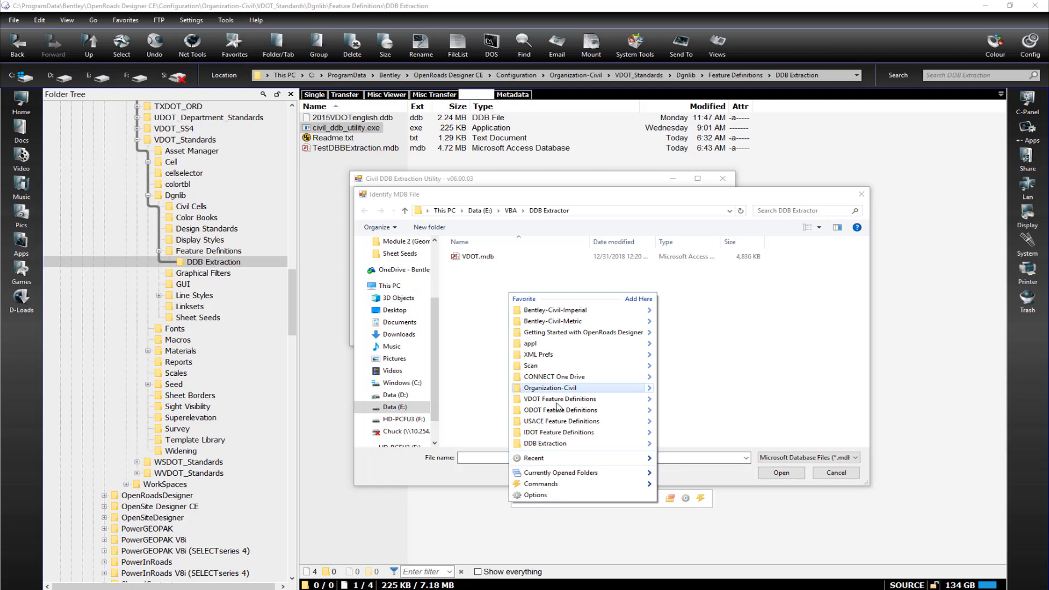
click(545, 443)
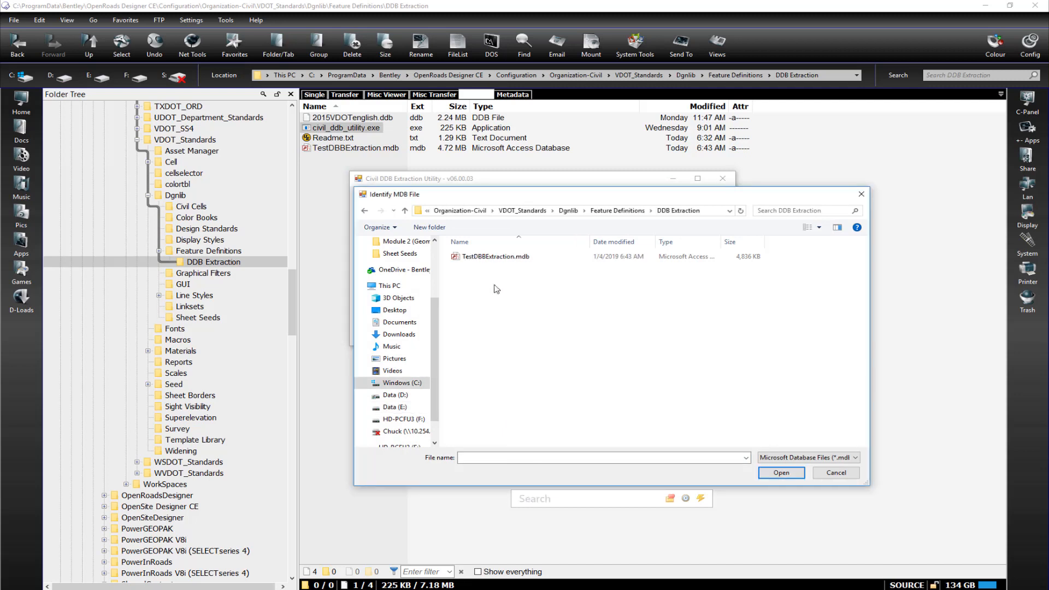
double_click(490, 258)
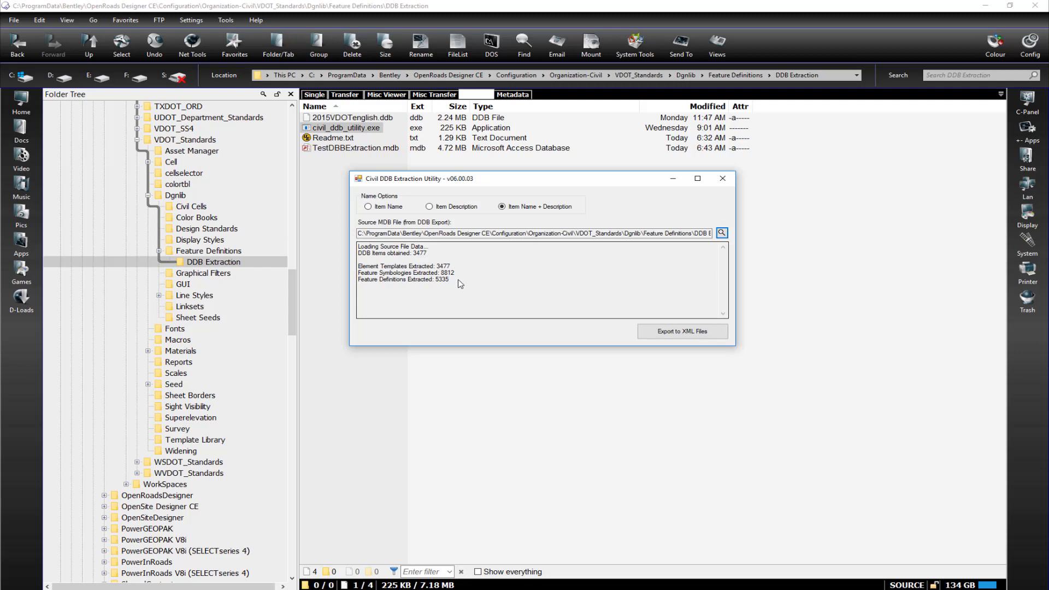
click(666, 333)
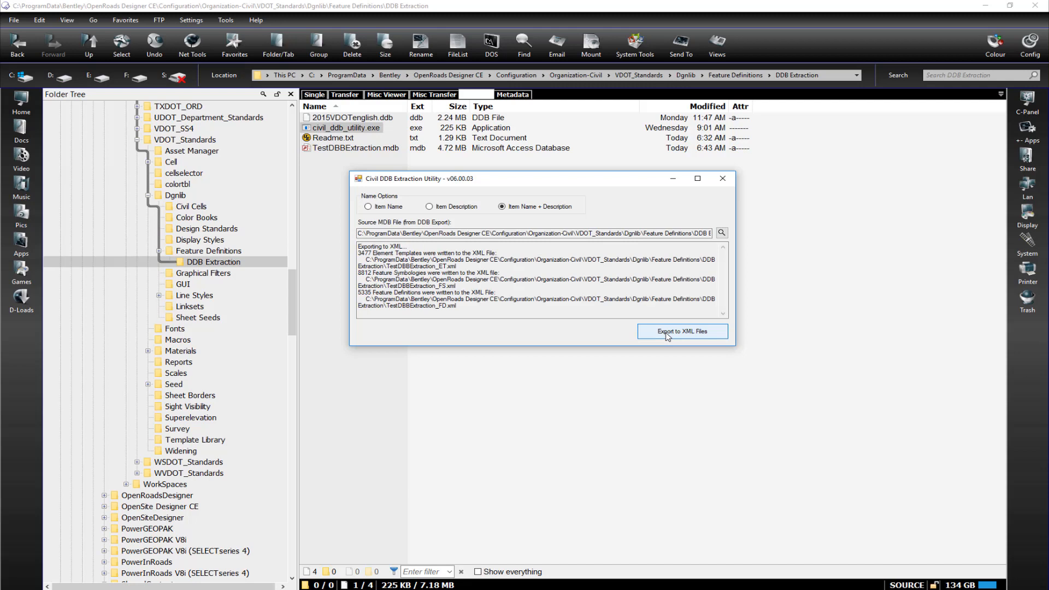
click(722, 178)
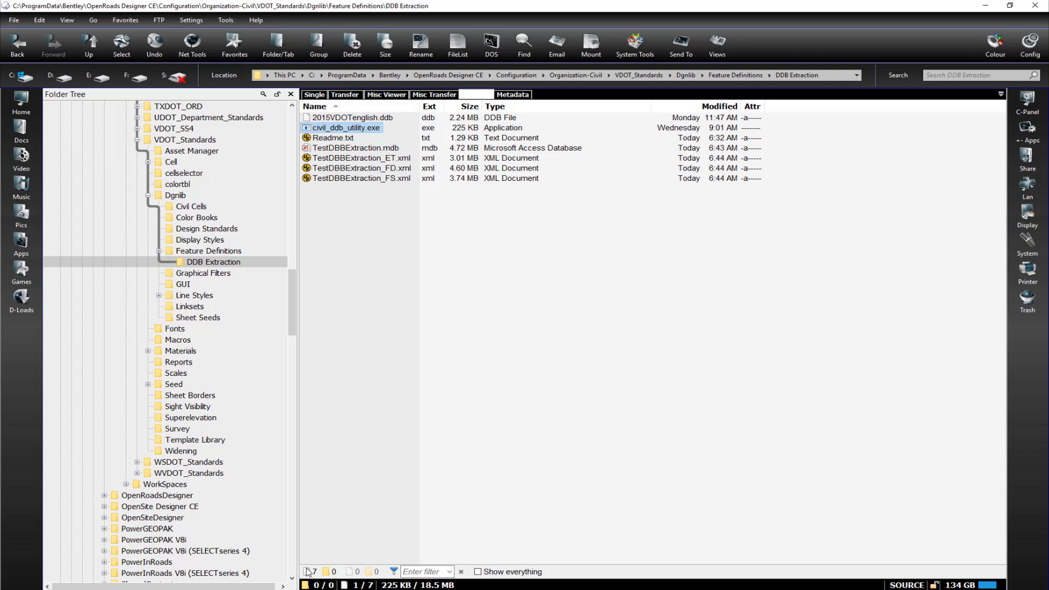
In OpenRoads Designer, create the file My Features Test.dgnlib in the DDB Extraction folder using the seed USFootSeed3D.dgn.
click(284, 589)
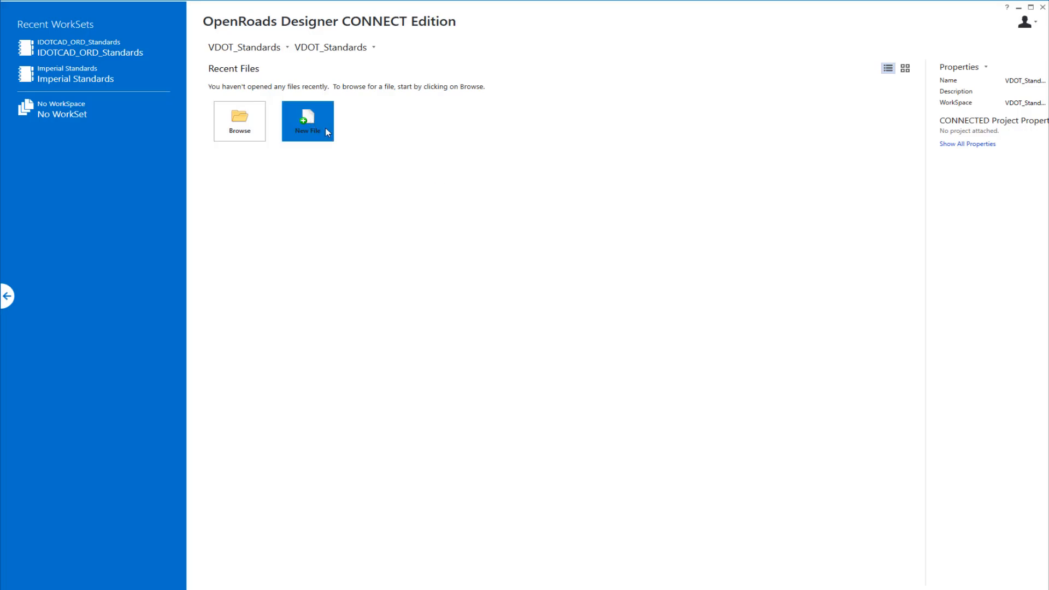
click(326, 132)
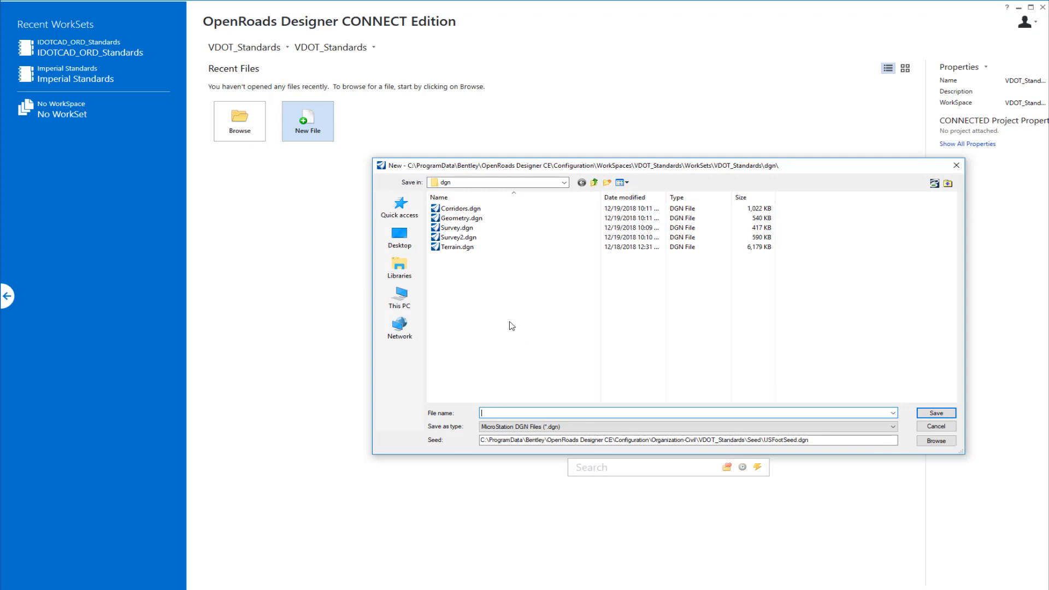
right_click(512, 327)
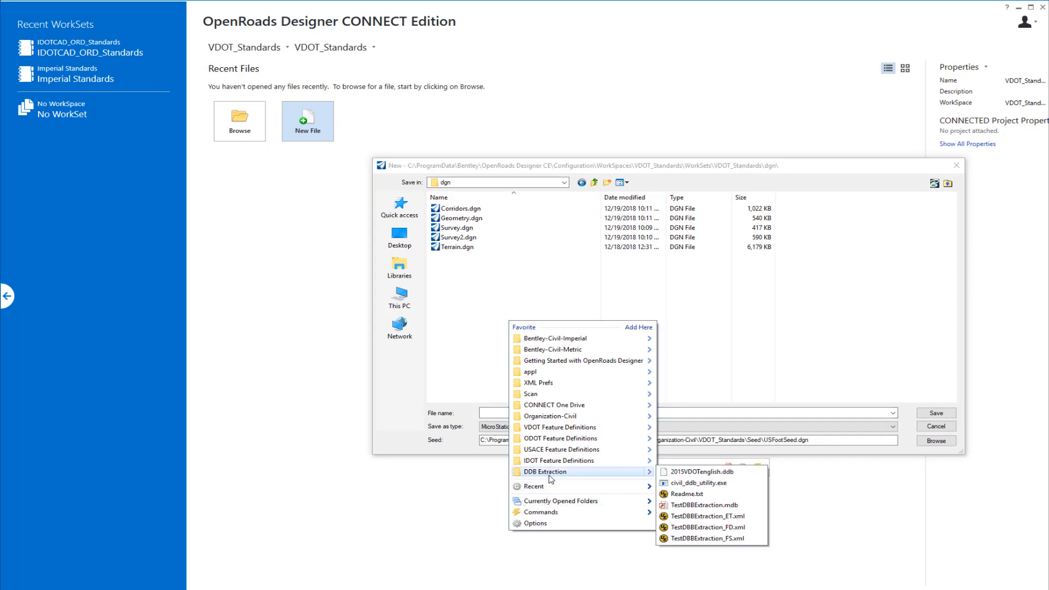
click(568, 471)
click(935, 441)
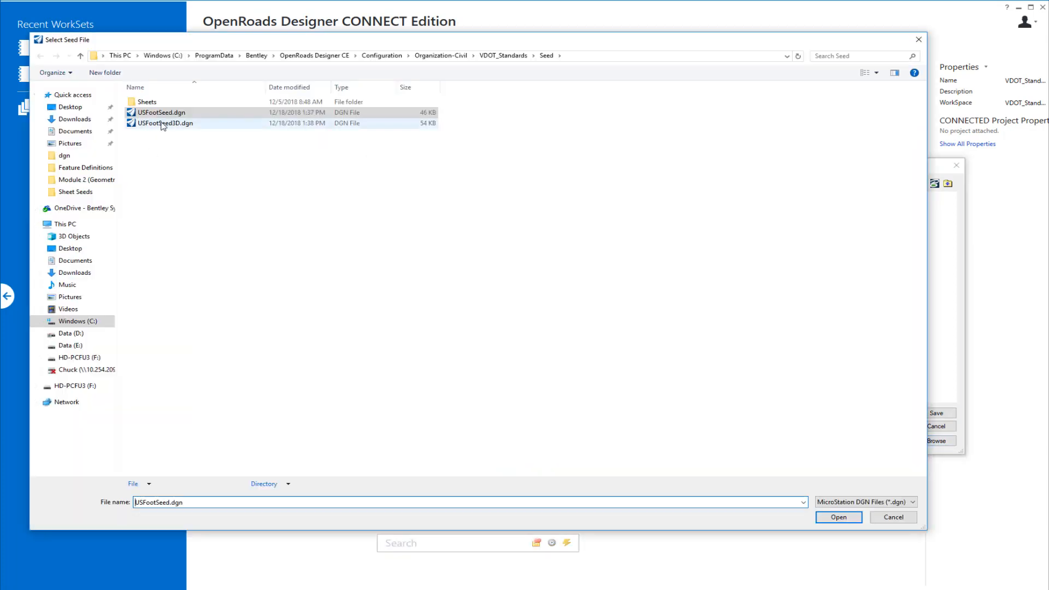
click(163, 123)
double_click(163, 123)
click(506, 414)
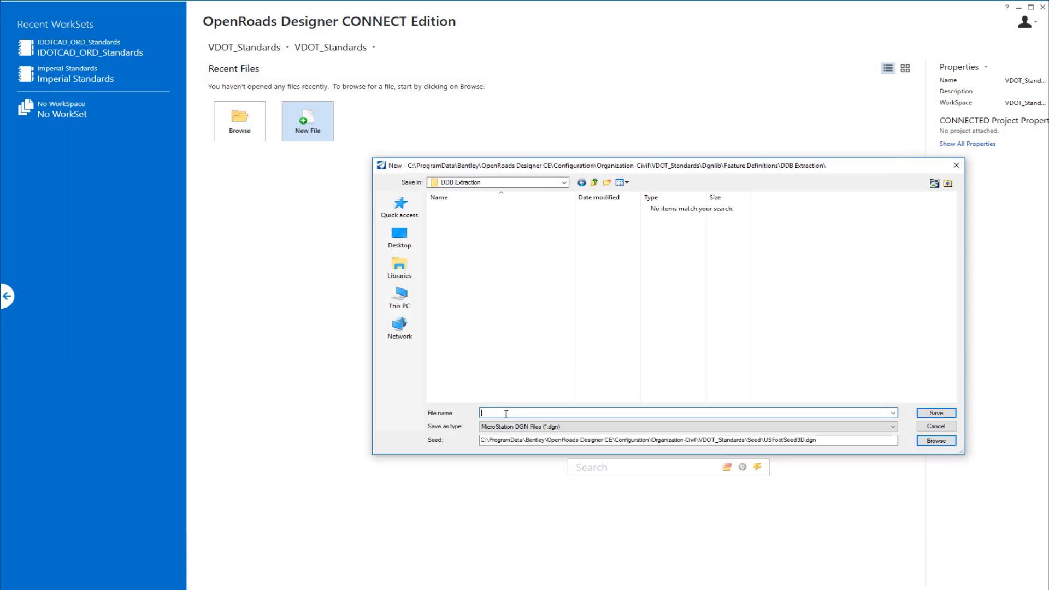
text(My Features Test.dgnli)
key(Return)
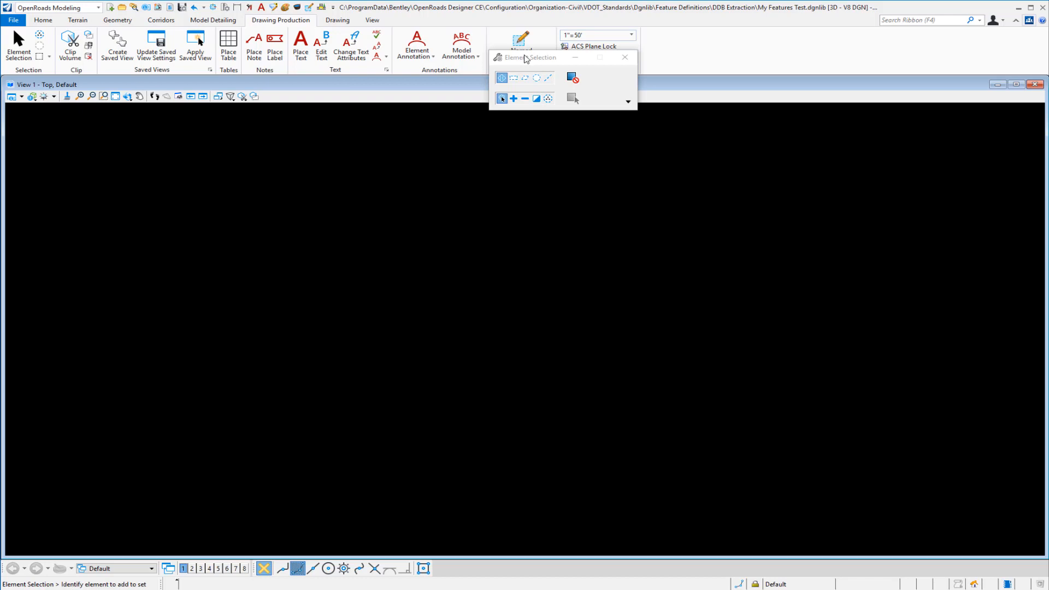
Open the Element Templates manager and move the floating dialogs clear of the tools.
drag(525, 58, 675, 135)
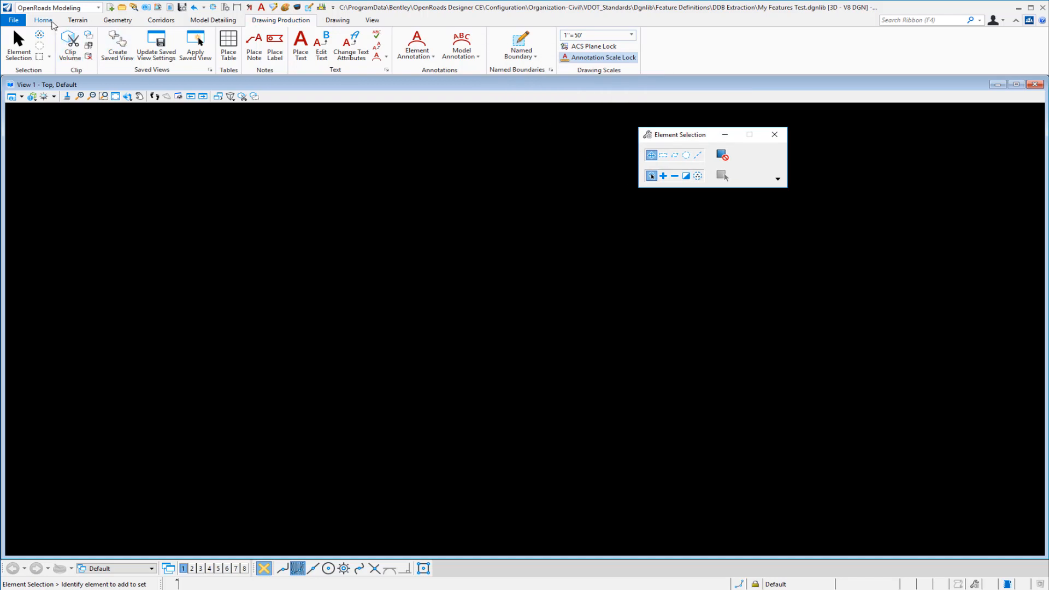
click(44, 20)
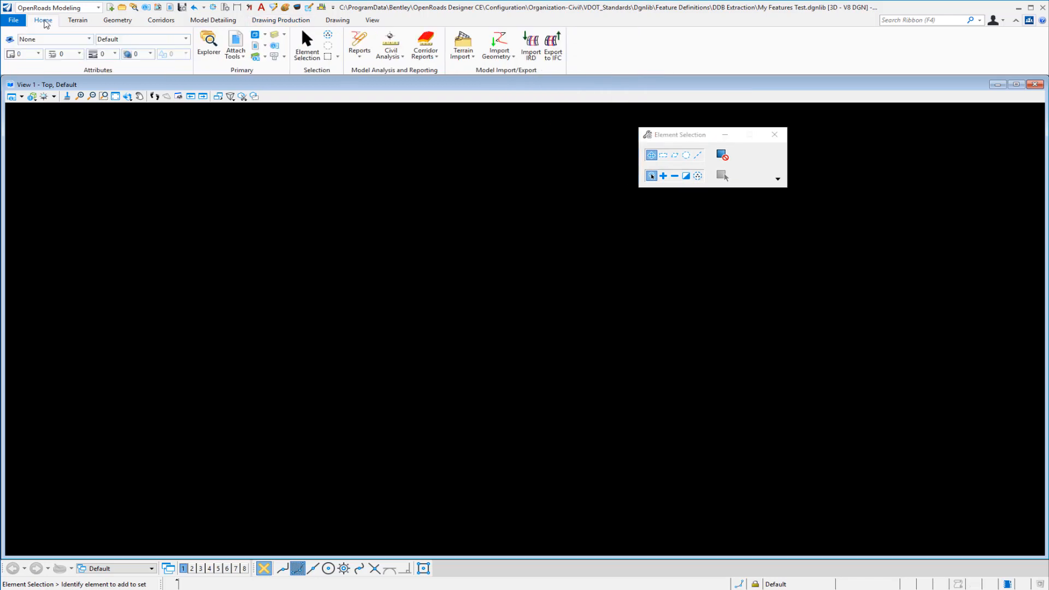
click(60, 39)
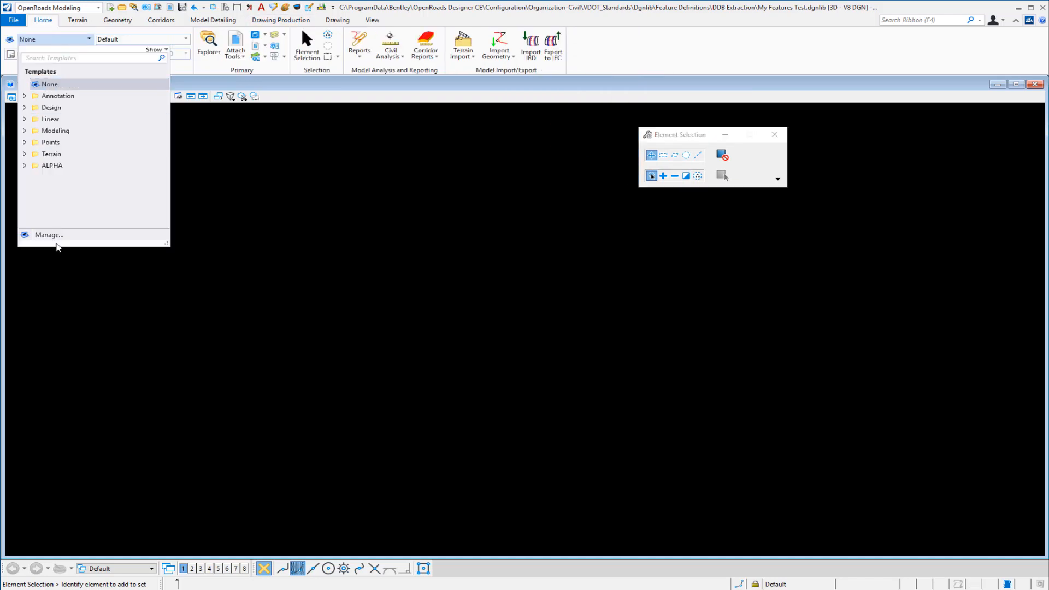
click(52, 235)
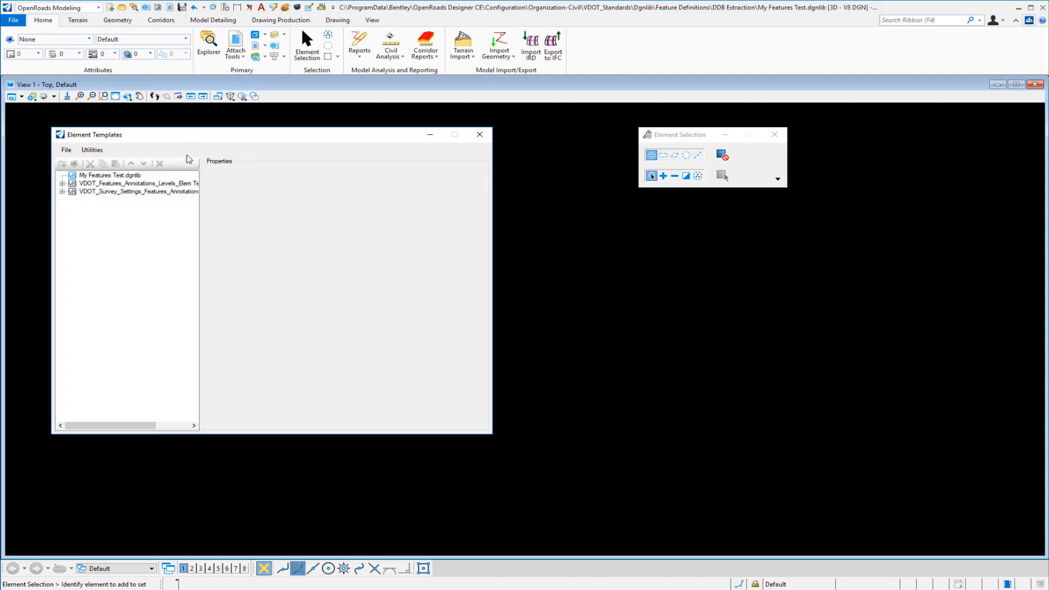
drag(196, 137, 268, 153)
Import the element templates from TestDBBExtraction_ET.xml into My Features Test.dgnlib.
click(138, 167)
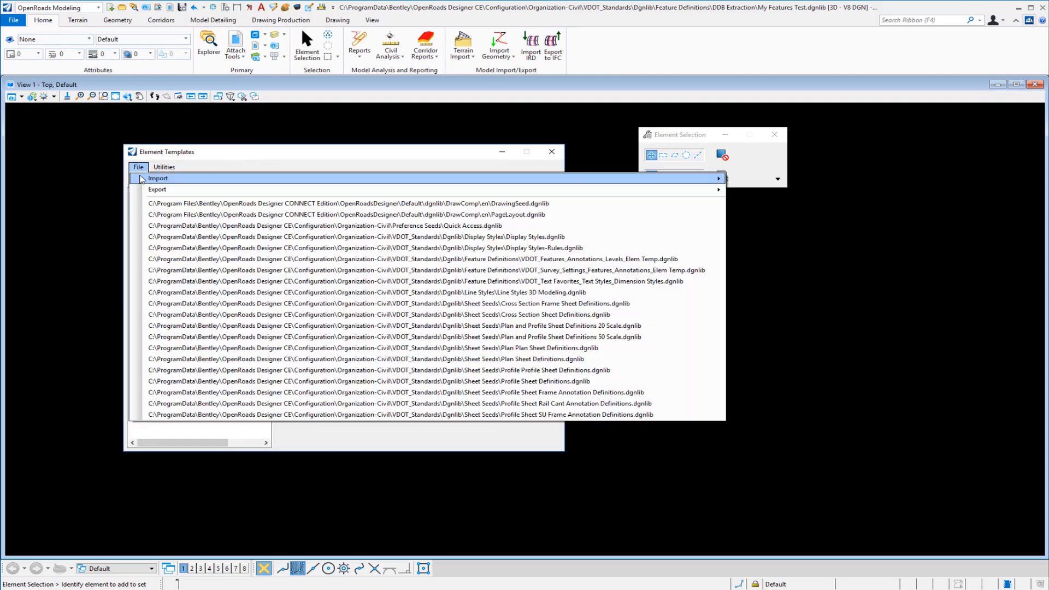
mouse_move(142, 179)
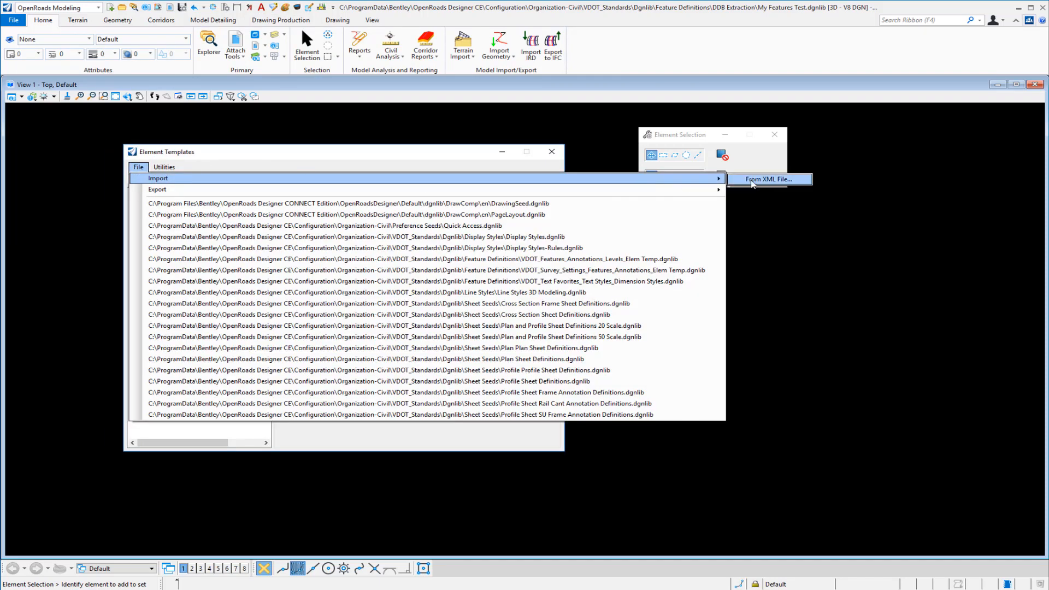
click(765, 179)
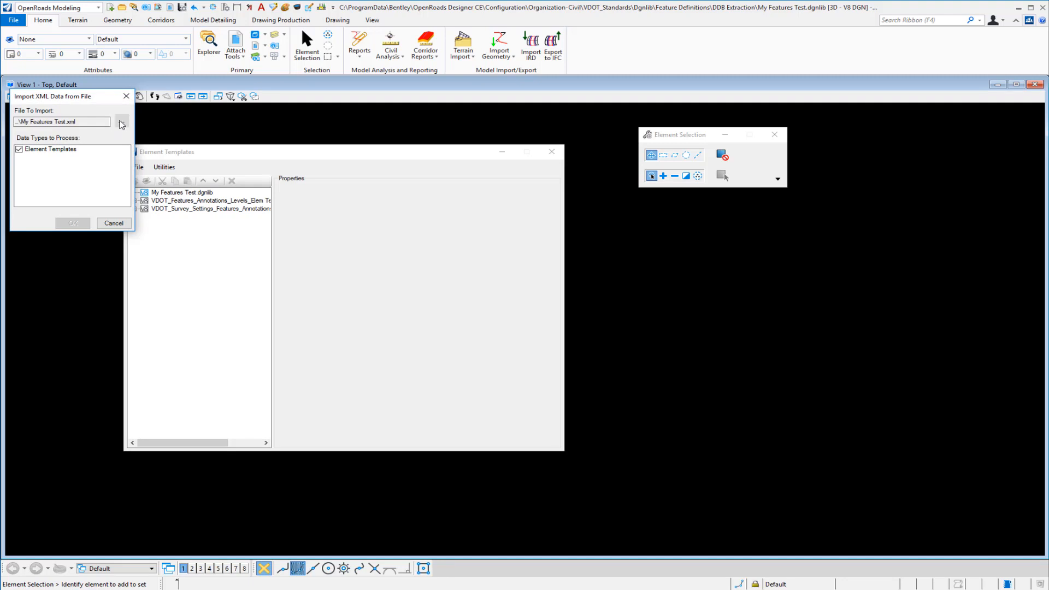
click(121, 123)
double_click(207, 187)
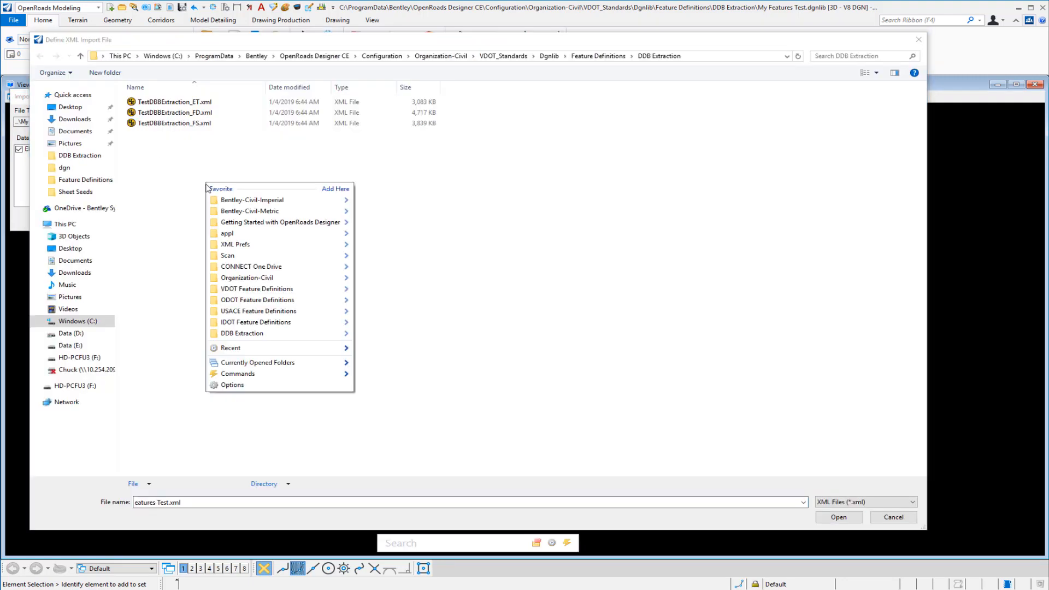
click(173, 212)
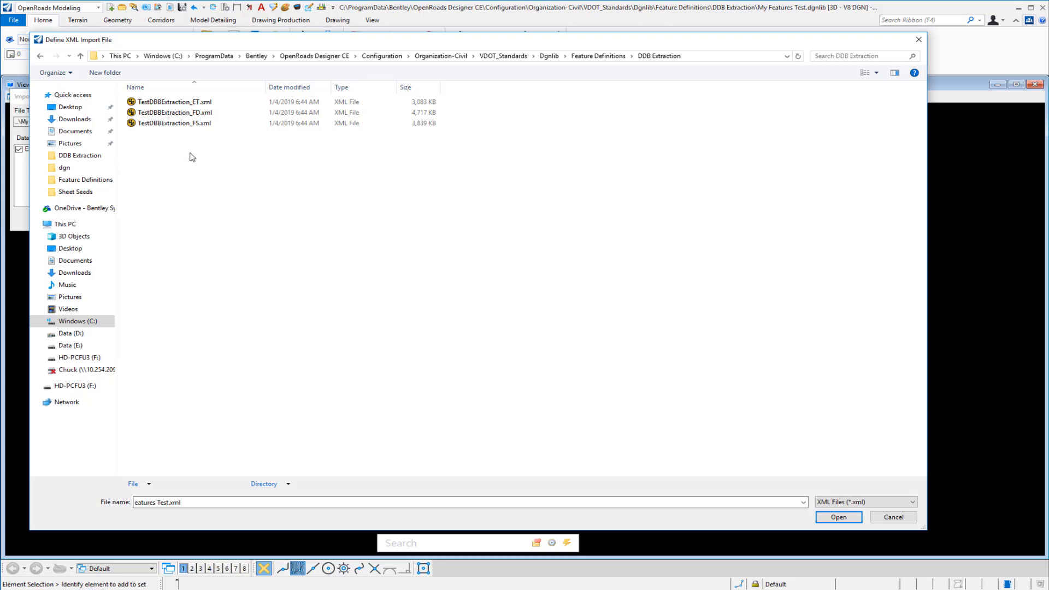
click(193, 104)
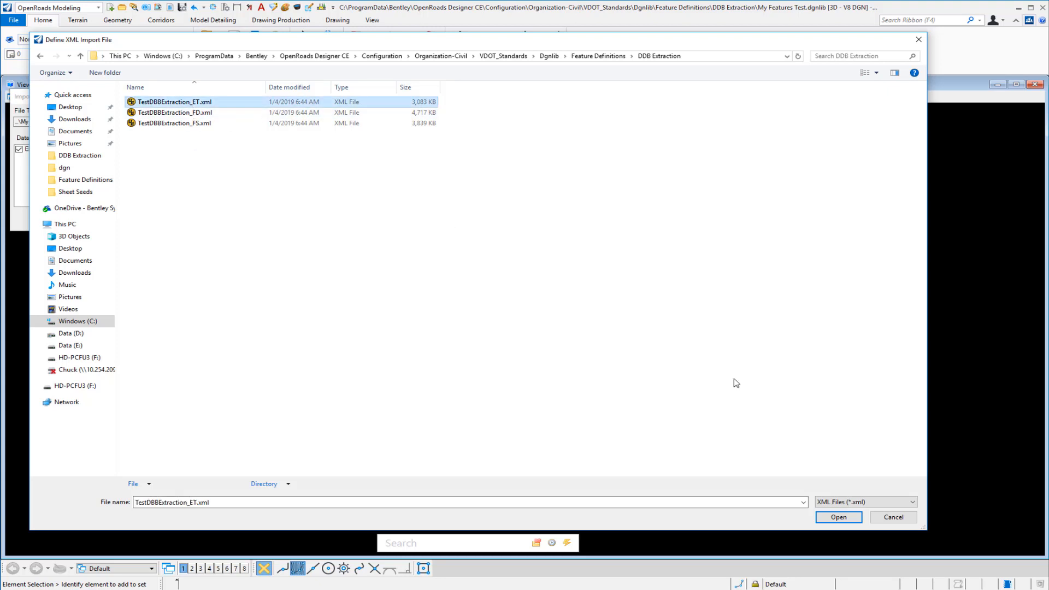
click(839, 517)
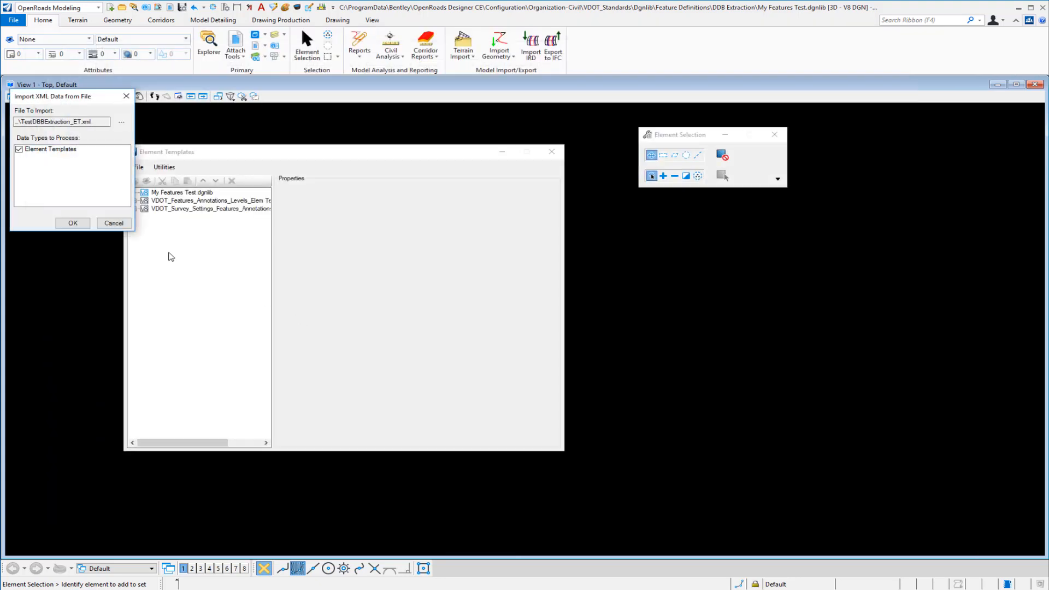
click(74, 223)
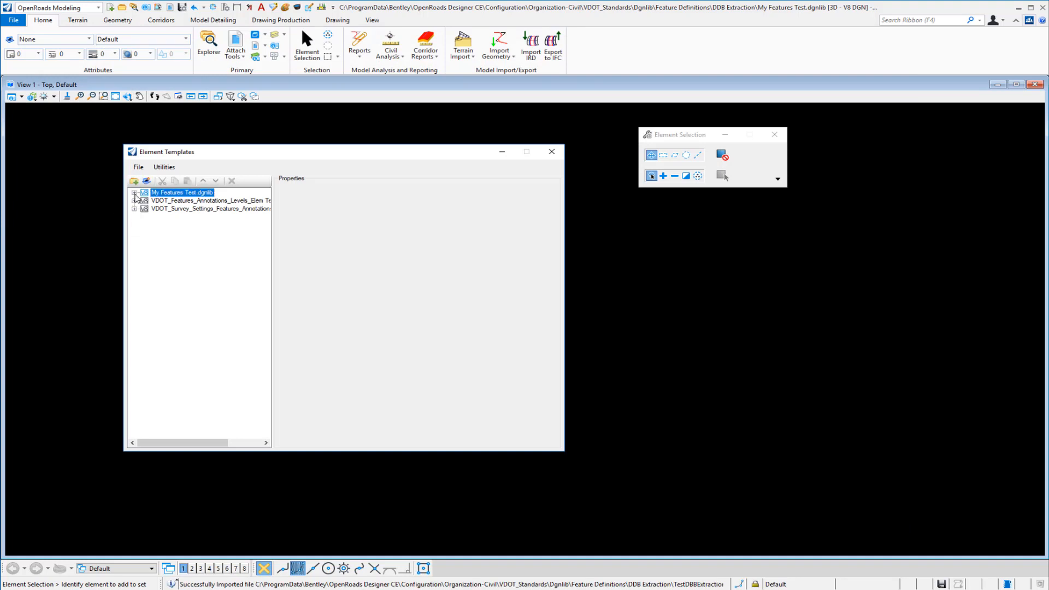
Examine the level and symbology settings of several Curb Cut Ramp templates under Road Design in My Features Test.dgnlib, then close the template manager.
click(134, 193)
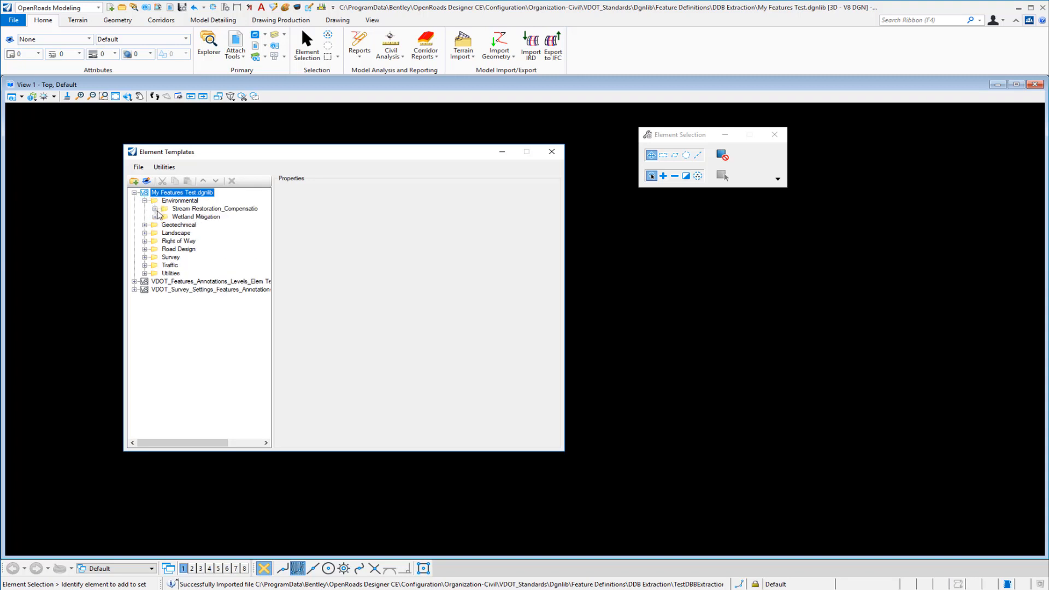
click(144, 249)
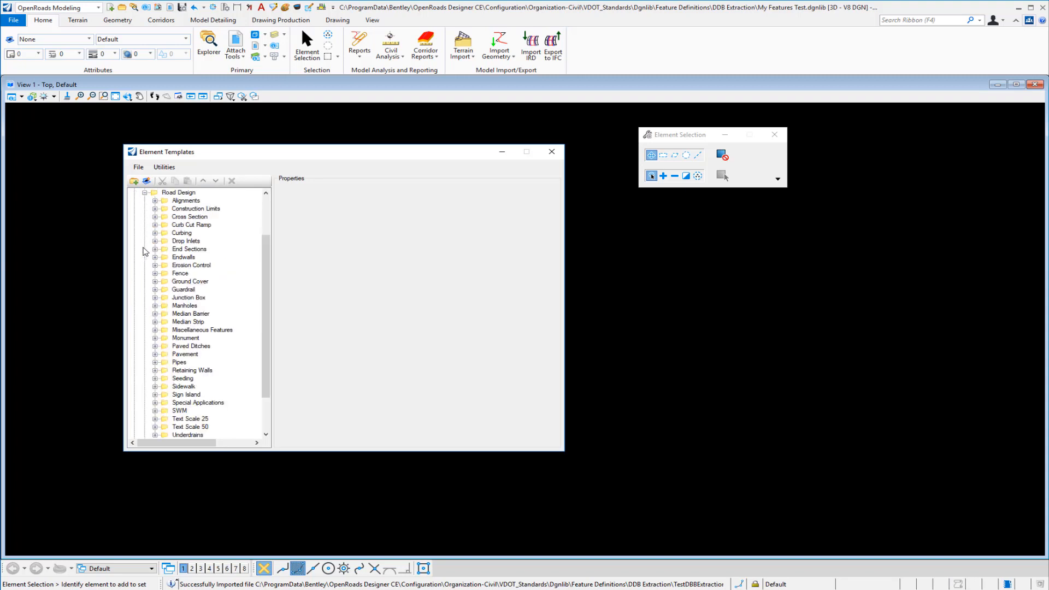
click(155, 225)
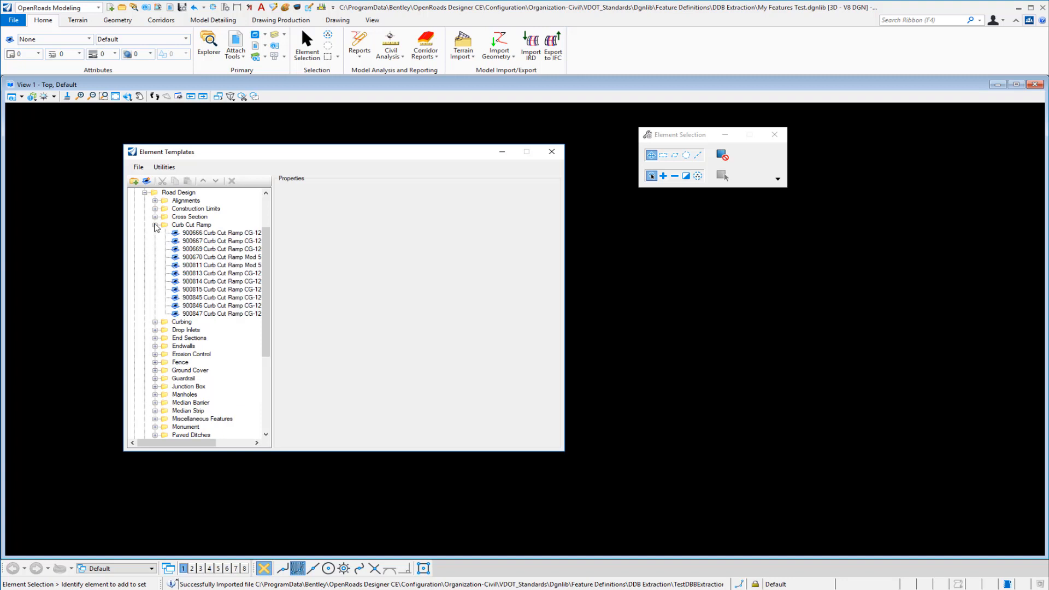
click(212, 233)
click(213, 250)
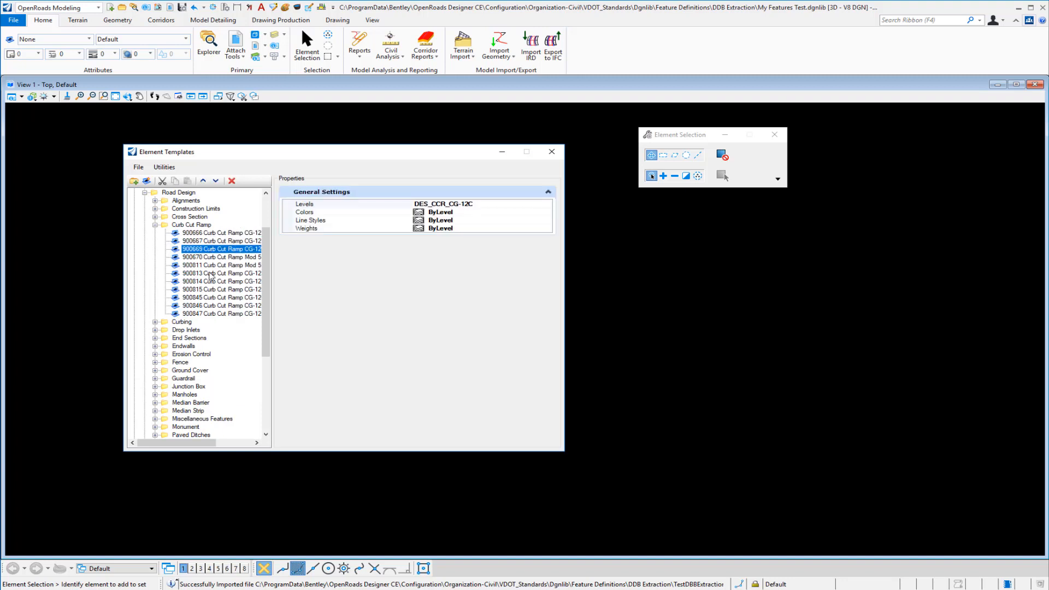
click(211, 274)
click(212, 298)
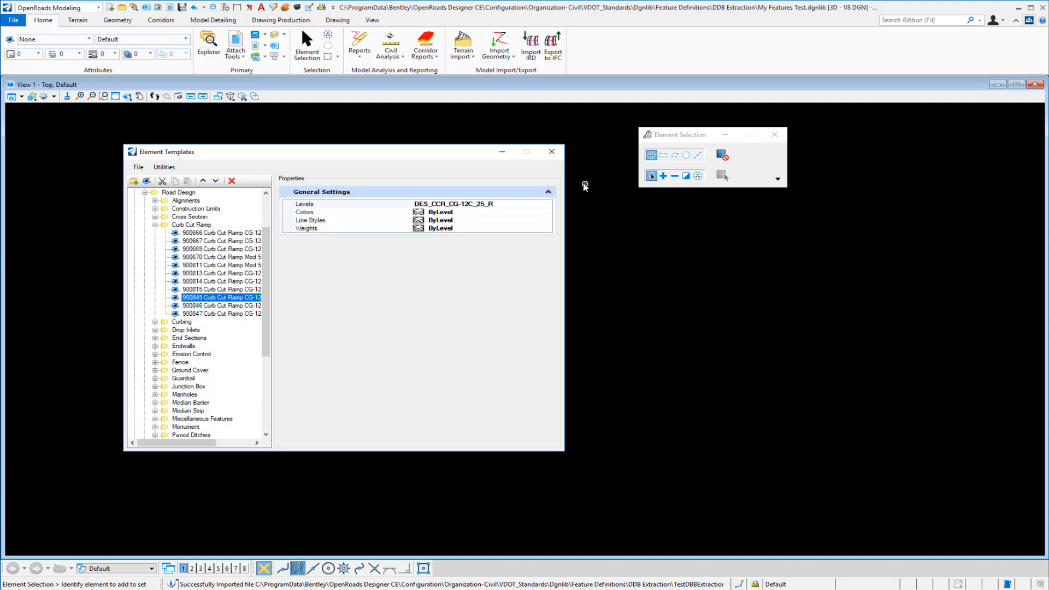
click(552, 151)
Import the feature symbologies from TestDBBExtraction_FS.xml into My Features Test.dgnlib under OpenRoads Standards.
click(208, 46)
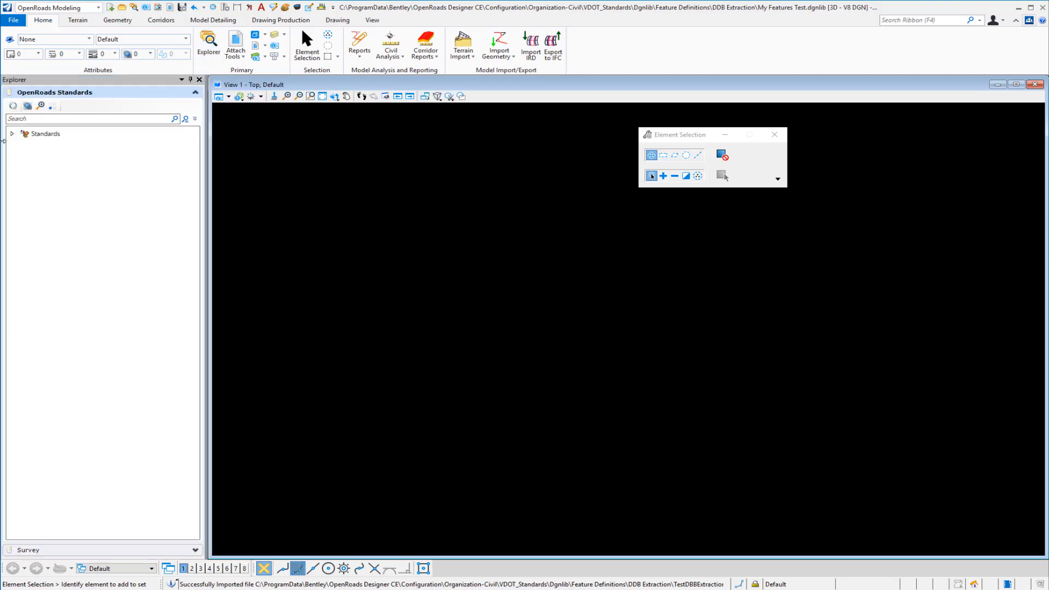
click(12, 133)
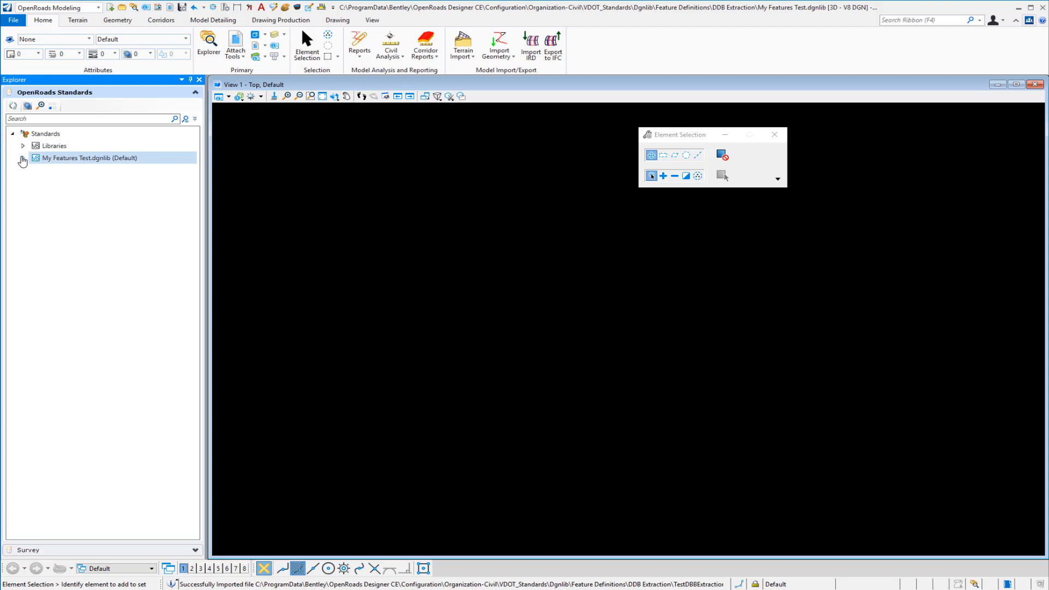
click(22, 159)
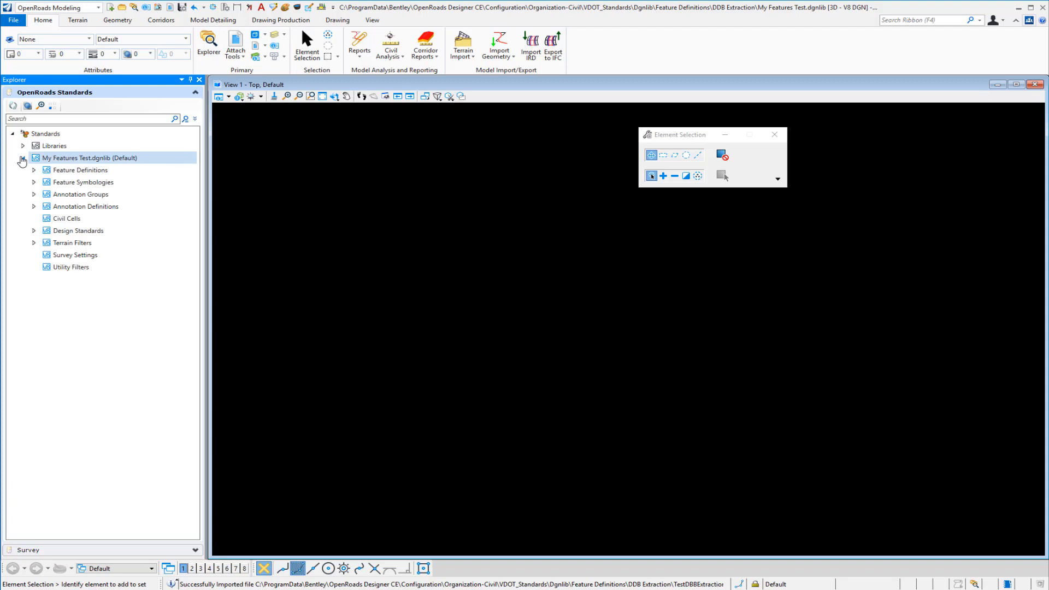
click(85, 184)
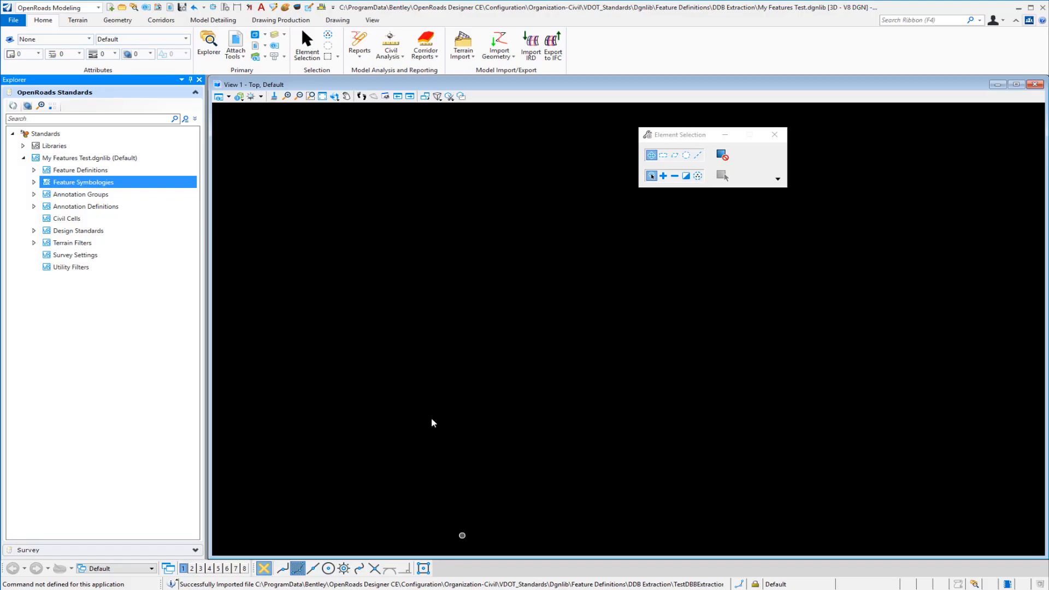
right_click(99, 185)
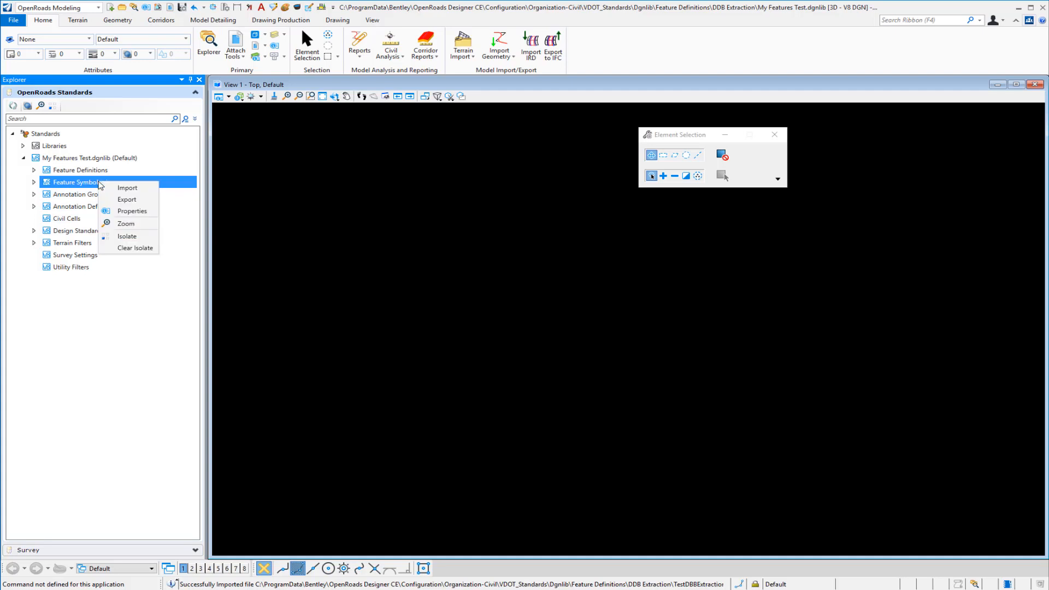
click(127, 189)
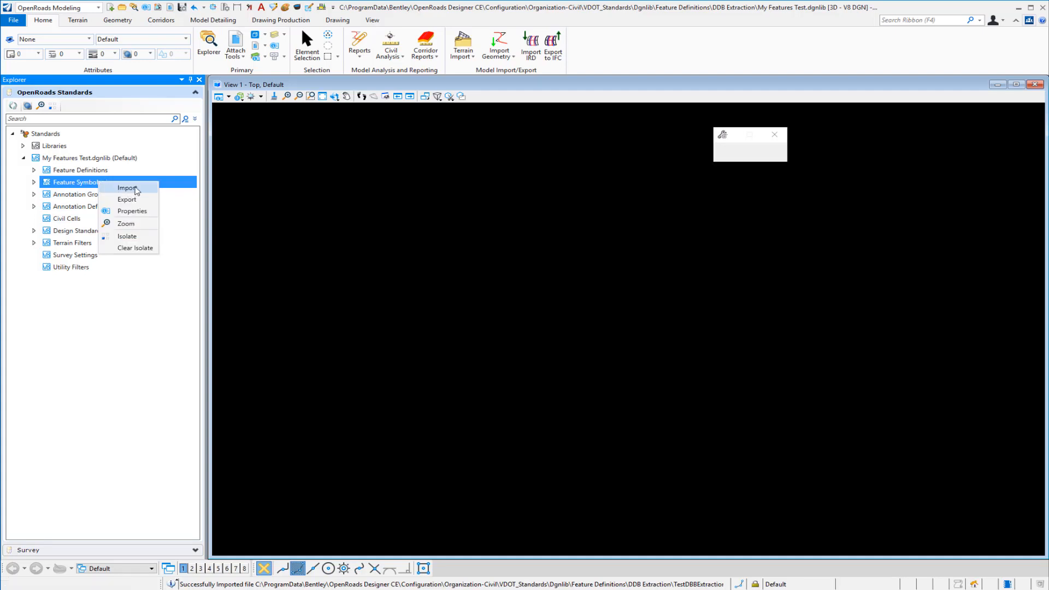
click(141, 188)
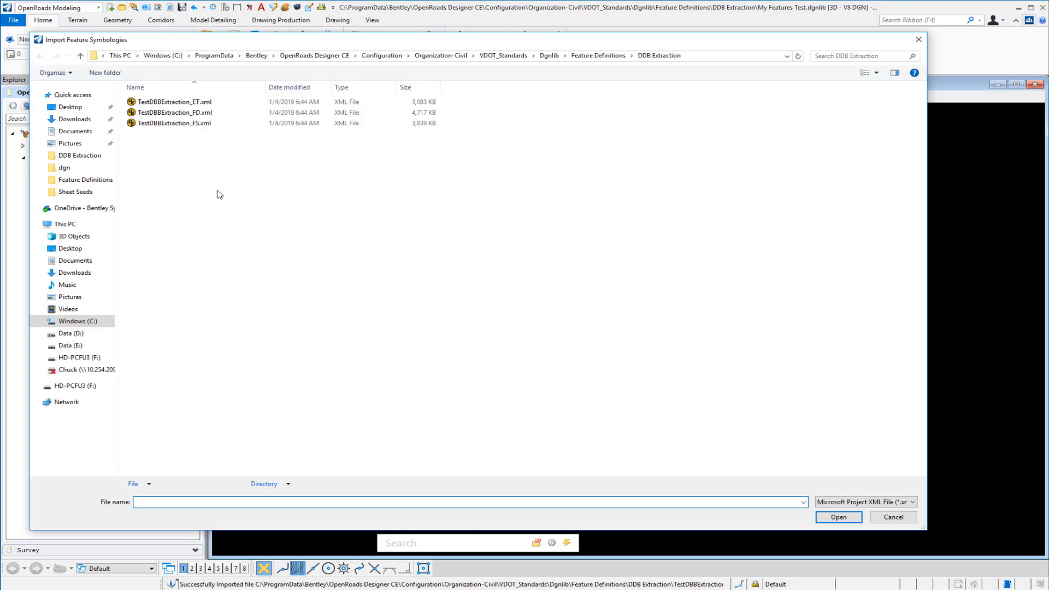
click(206, 124)
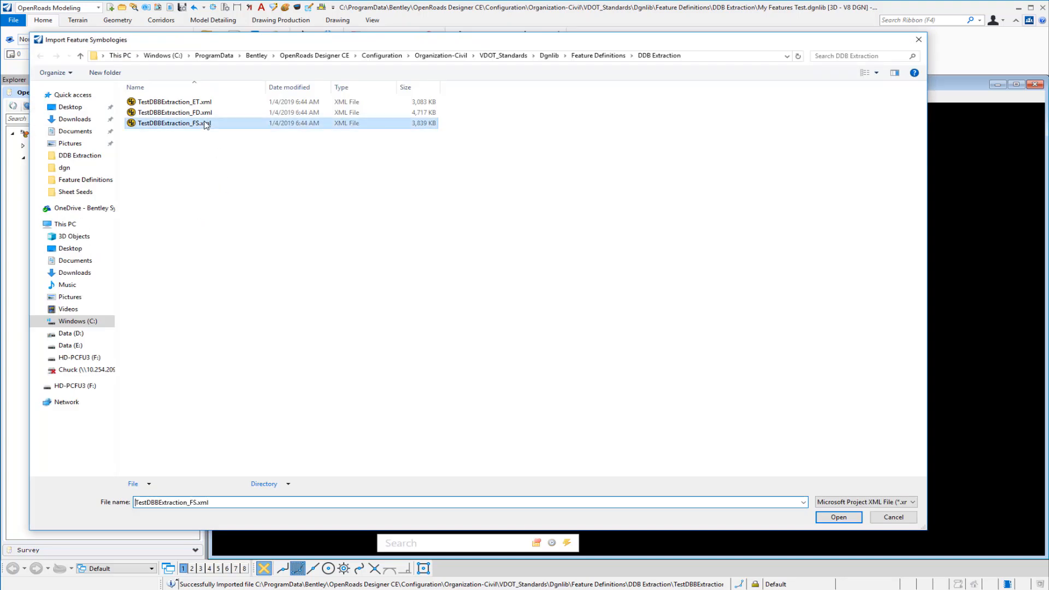
click(836, 518)
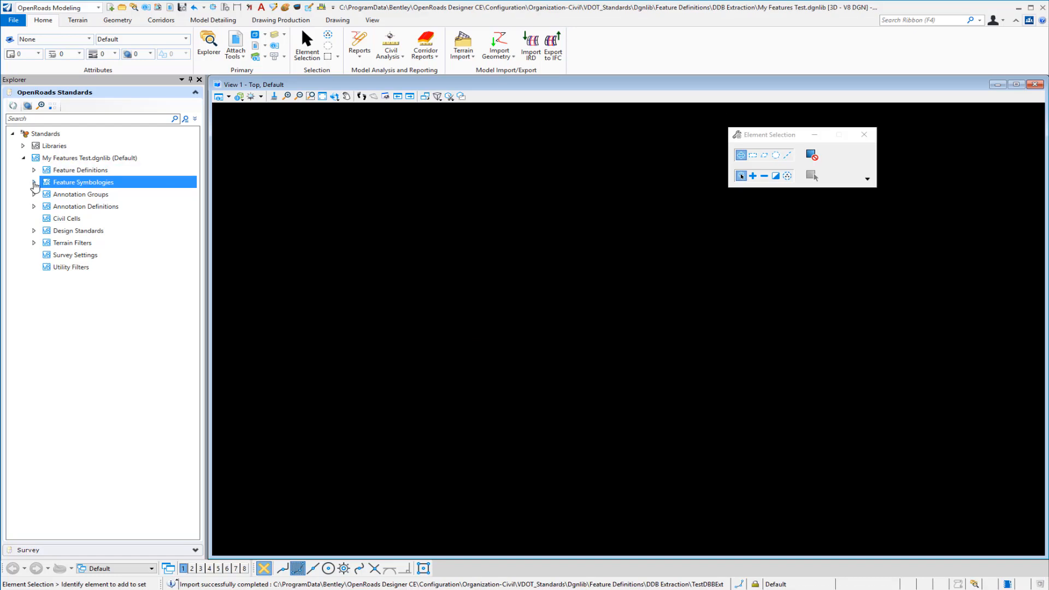
Examine the properties of the linear feature symbology 900344 Edge Of Pavement under Road Design, Pavement, and collapse the Feature Symbologies tree.
click(34, 182)
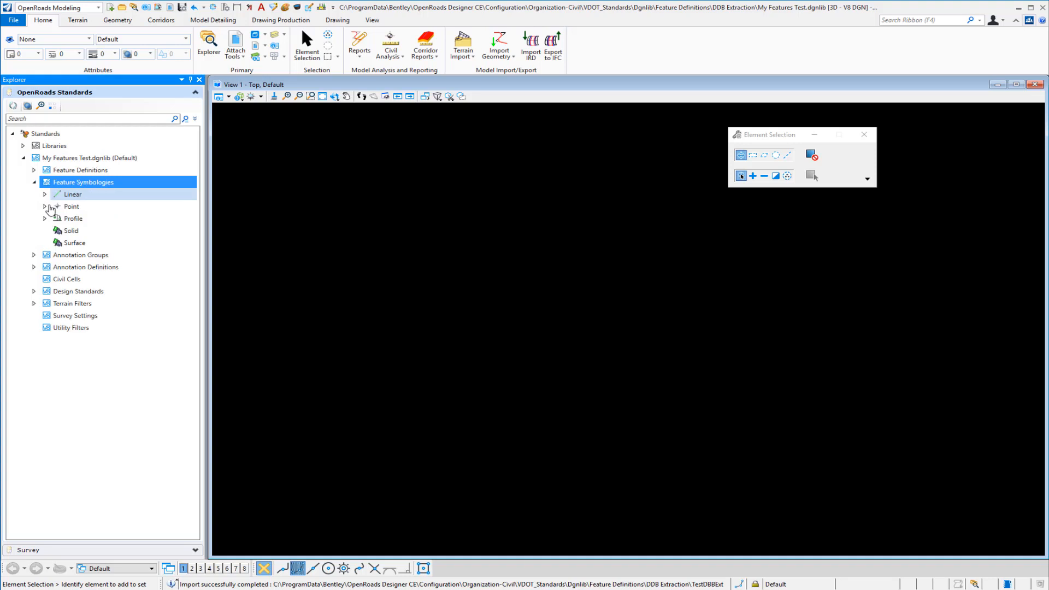
click(45, 194)
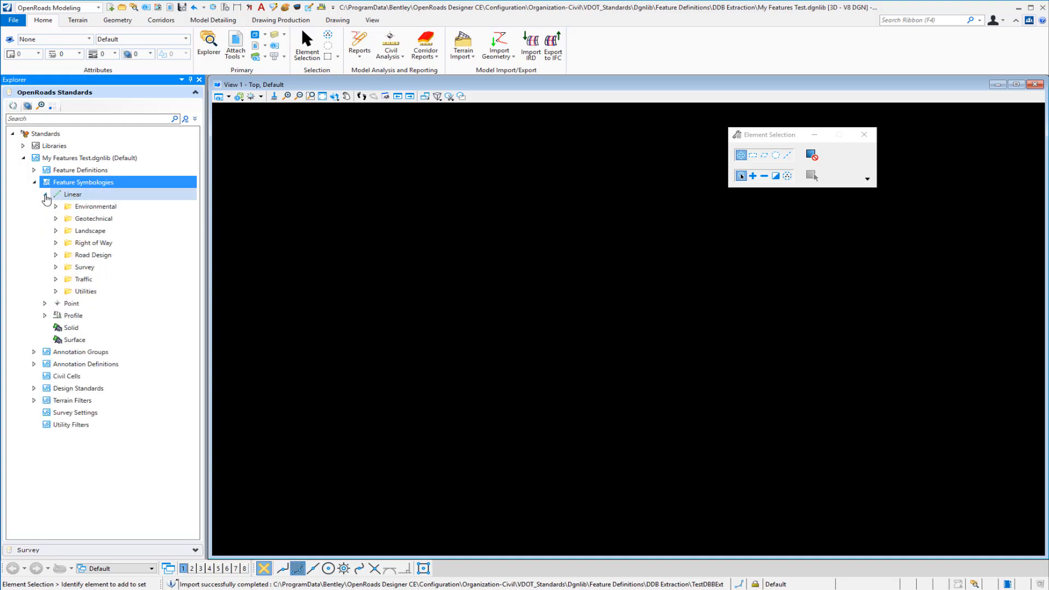
click(56, 255)
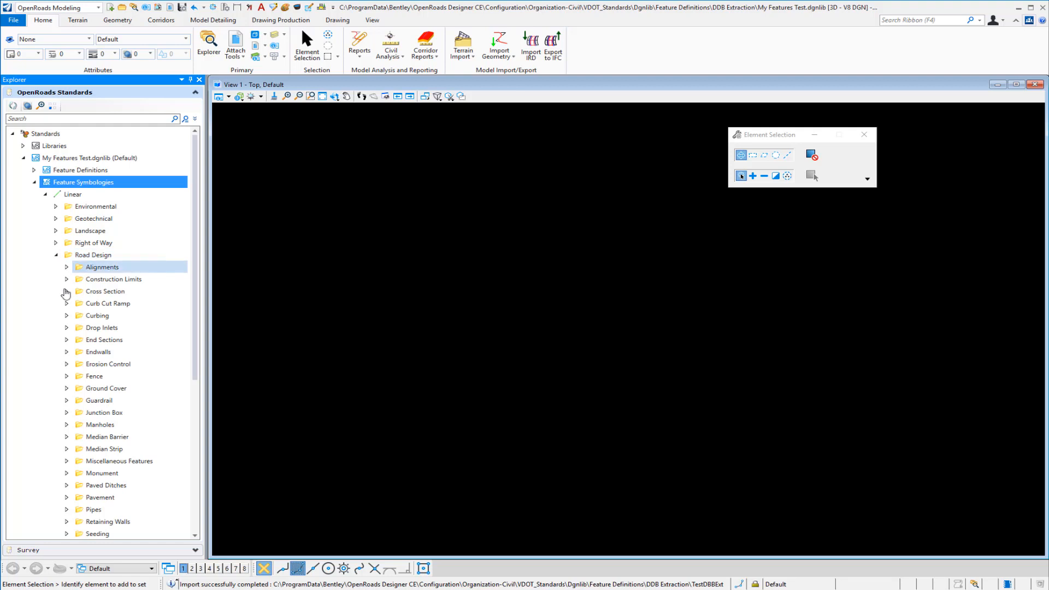
click(66, 497)
scroll(112, 511, down, 4)
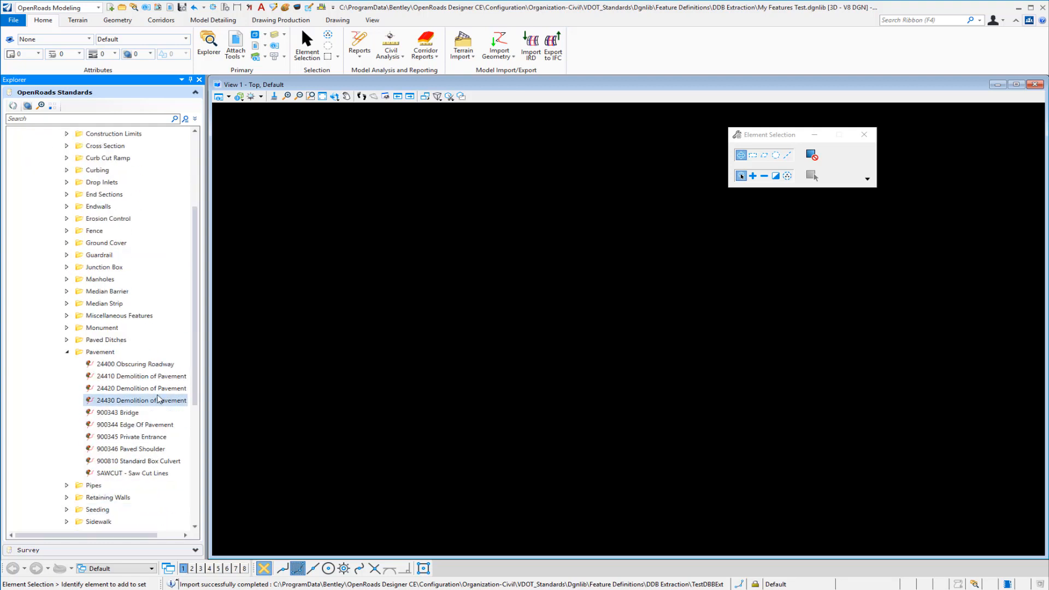
right_click(153, 425)
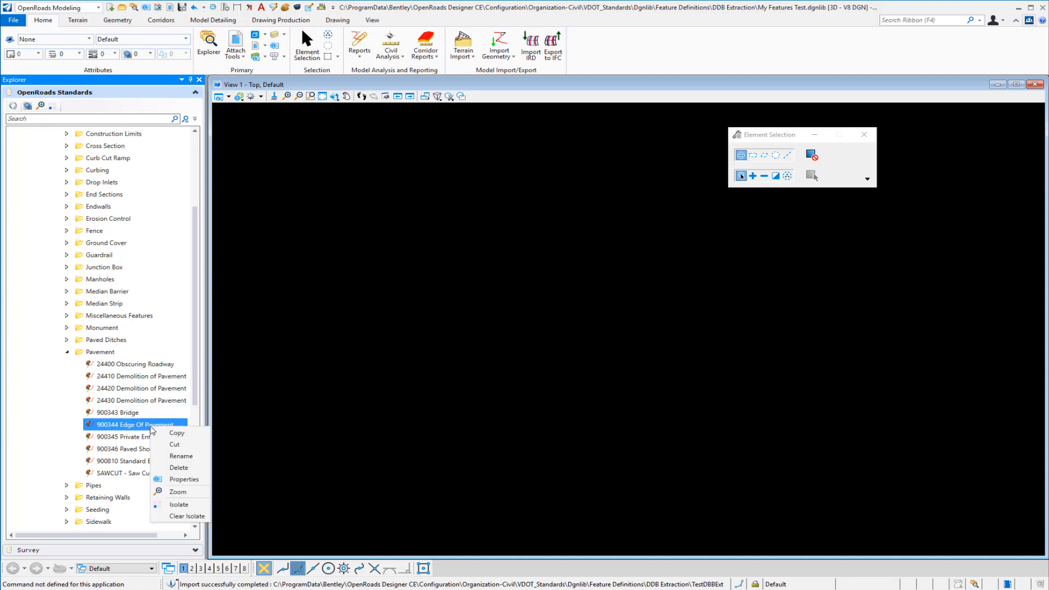
click(178, 480)
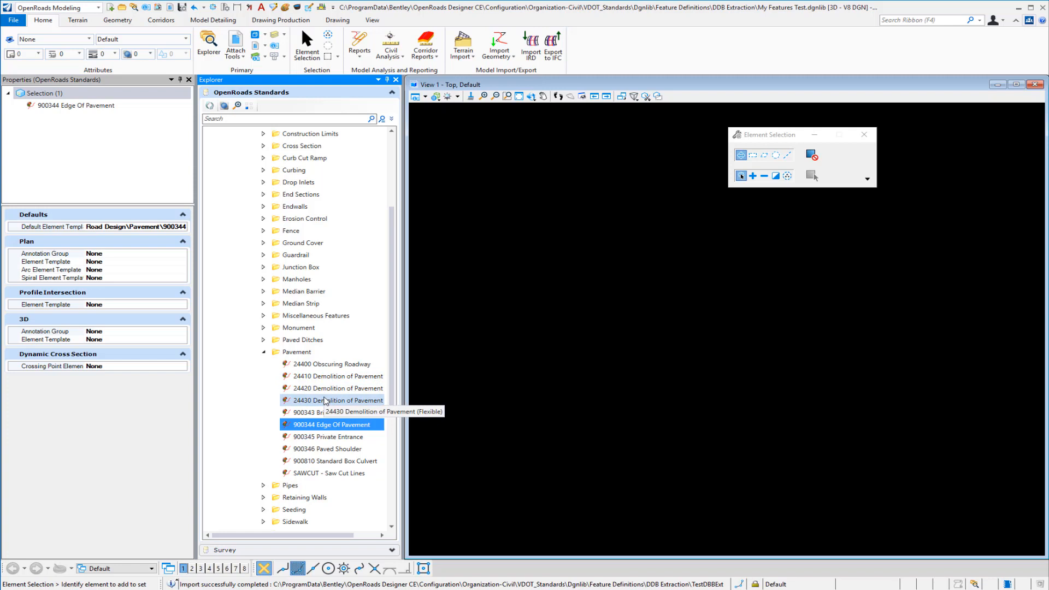
click(265, 352)
scroll(261, 382, up, 4)
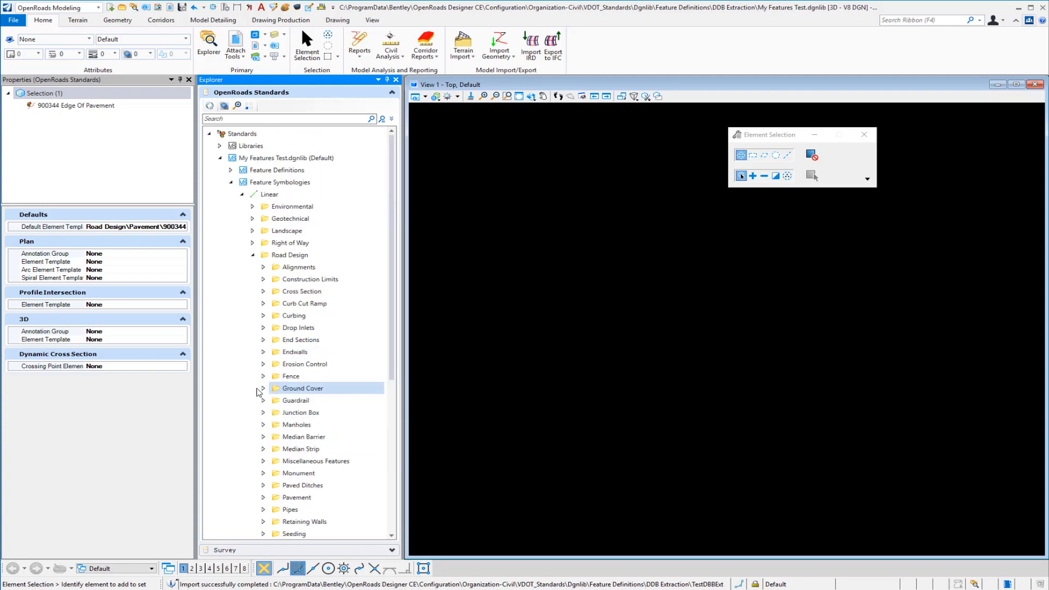
click(230, 182)
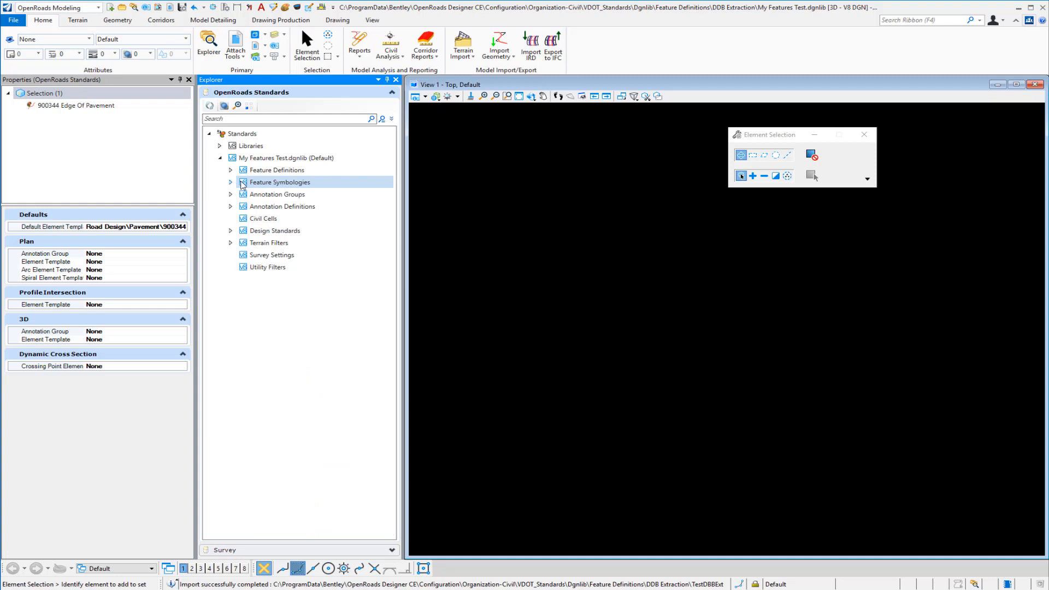
Import the feature definitions from TestDBBExtraction_FD.xml into My Features Test.dgnlib.
click(290, 171)
right_click(289, 171)
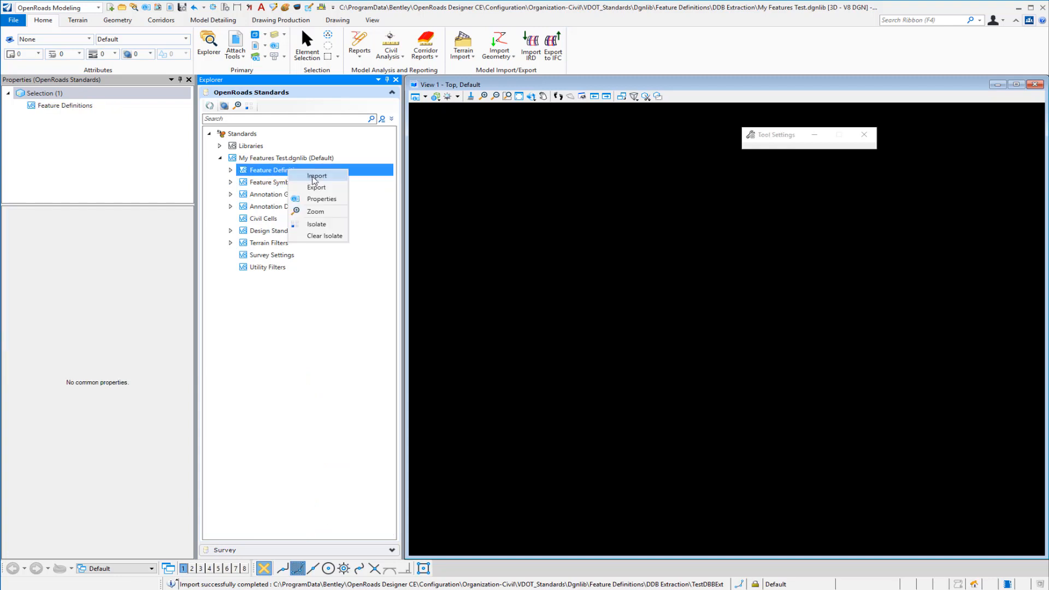
click(315, 181)
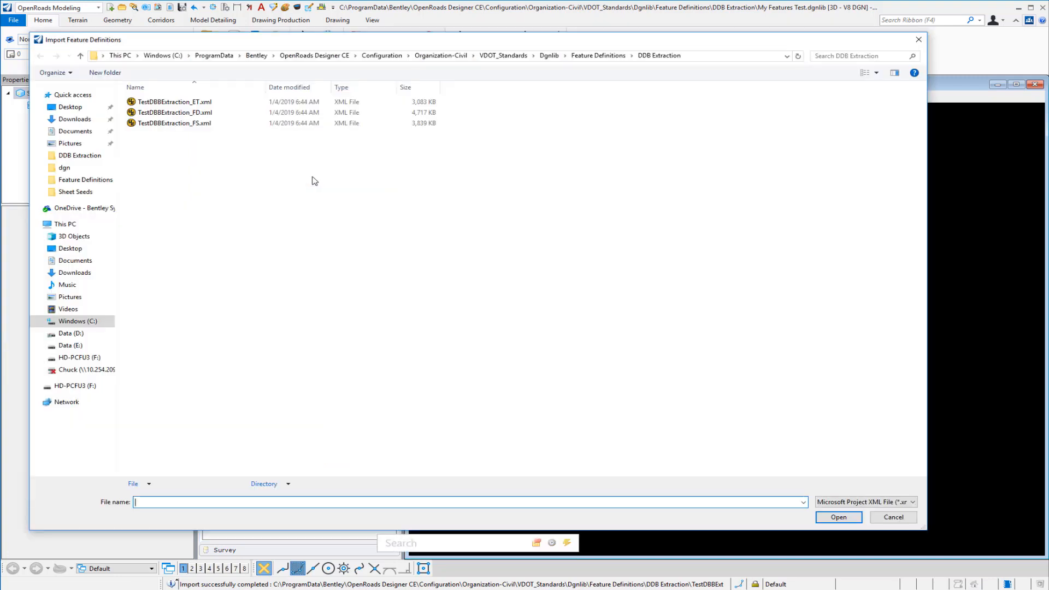
double_click(203, 113)
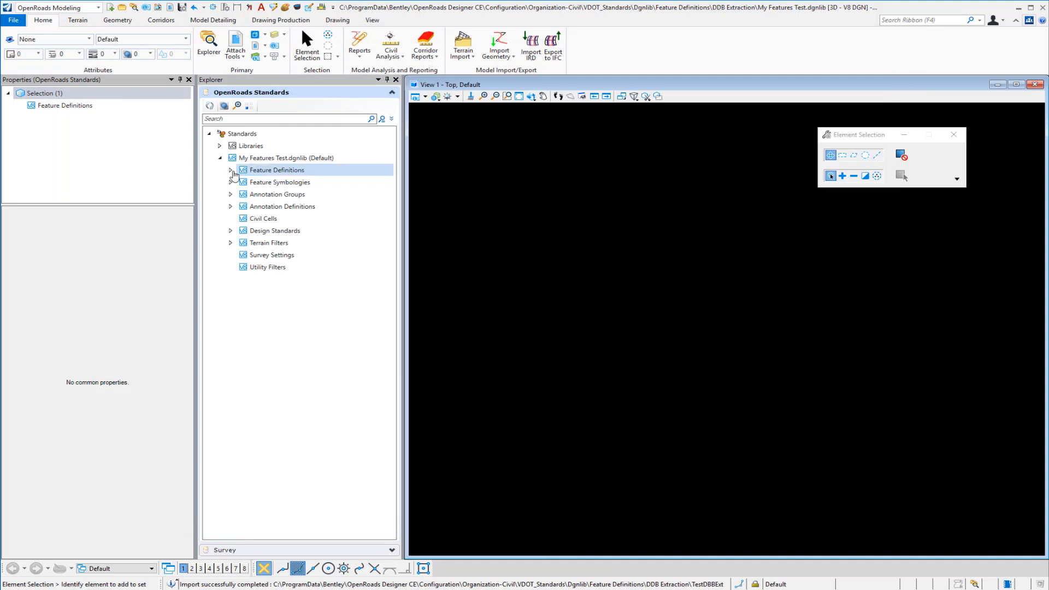
Expand Feature Definitions in My Features Test.dgnlib to review the imported categories.
click(233, 172)
click(232, 171)
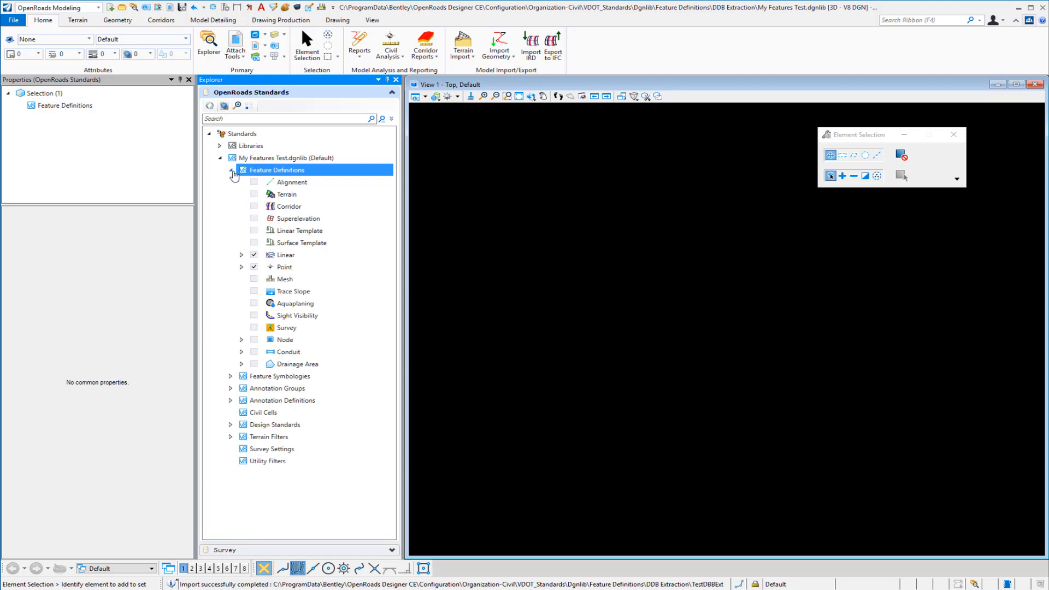